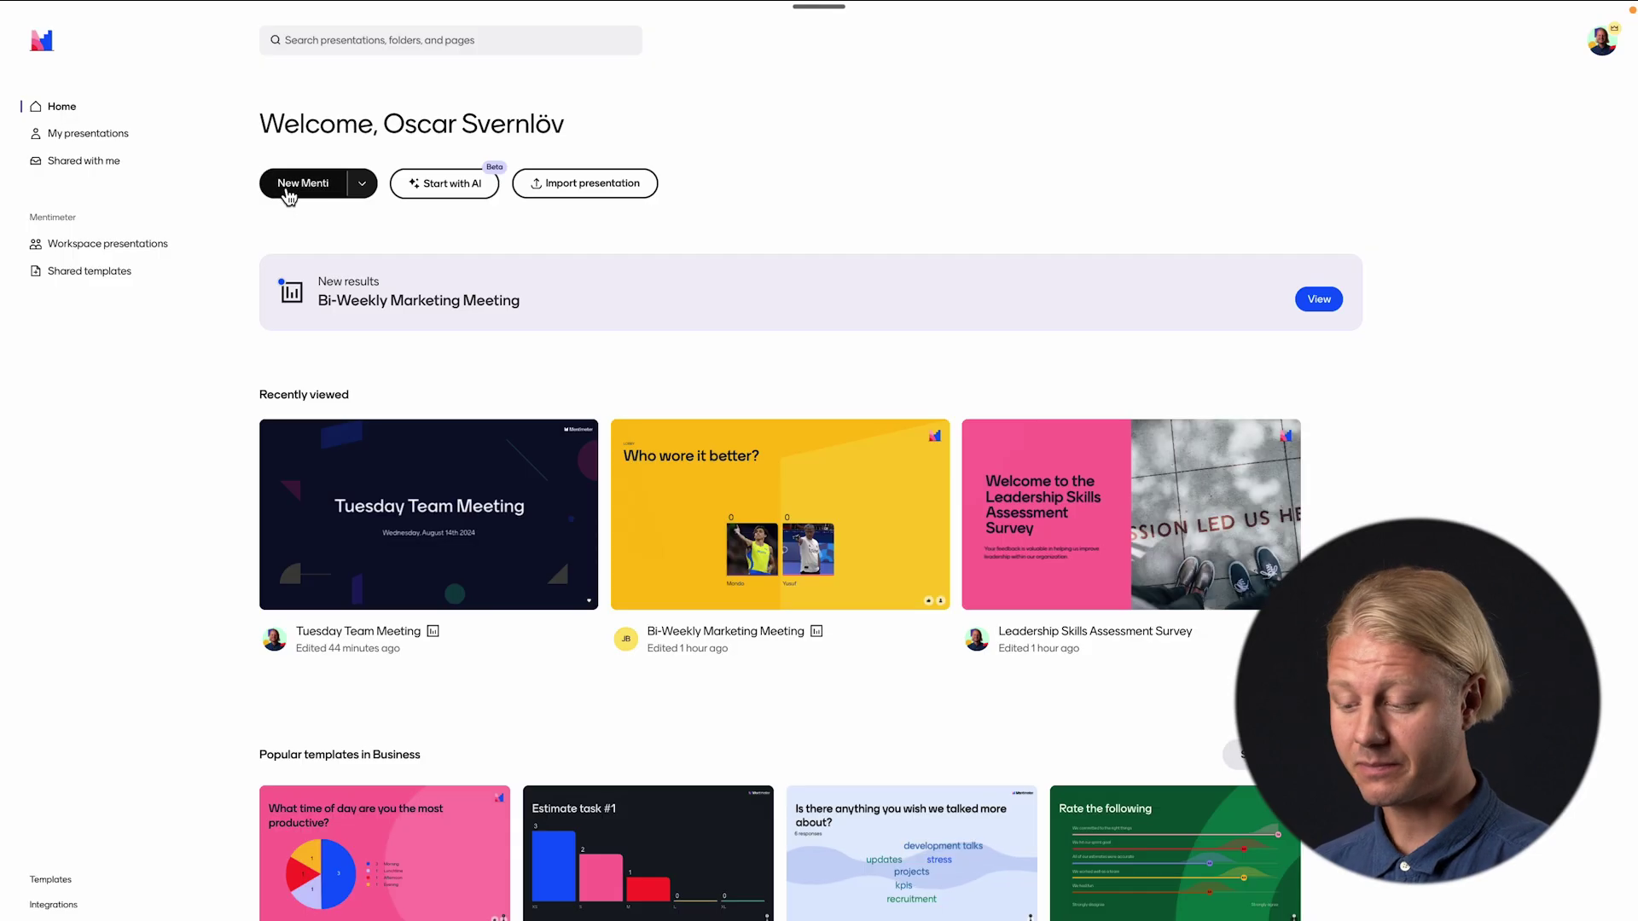
Step: Create a new blank Menti presentation whose first slide is a Word Cloud
{"action": "left_click", "coordinate": [288, 197]}
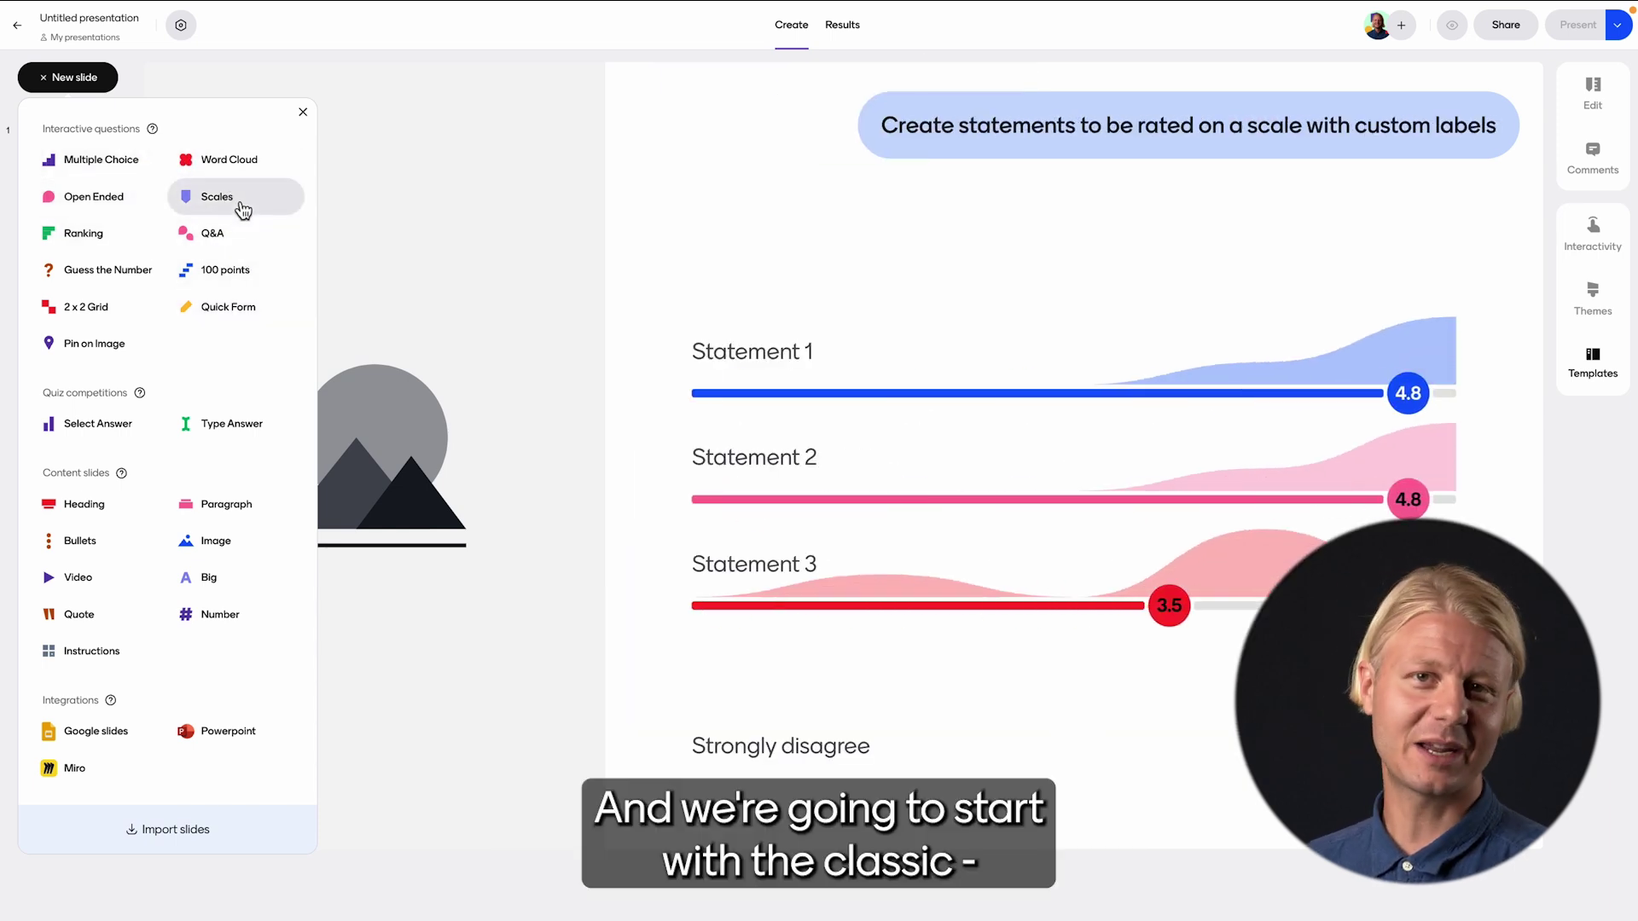
{"action": "left_click", "coordinate": [242, 161]}
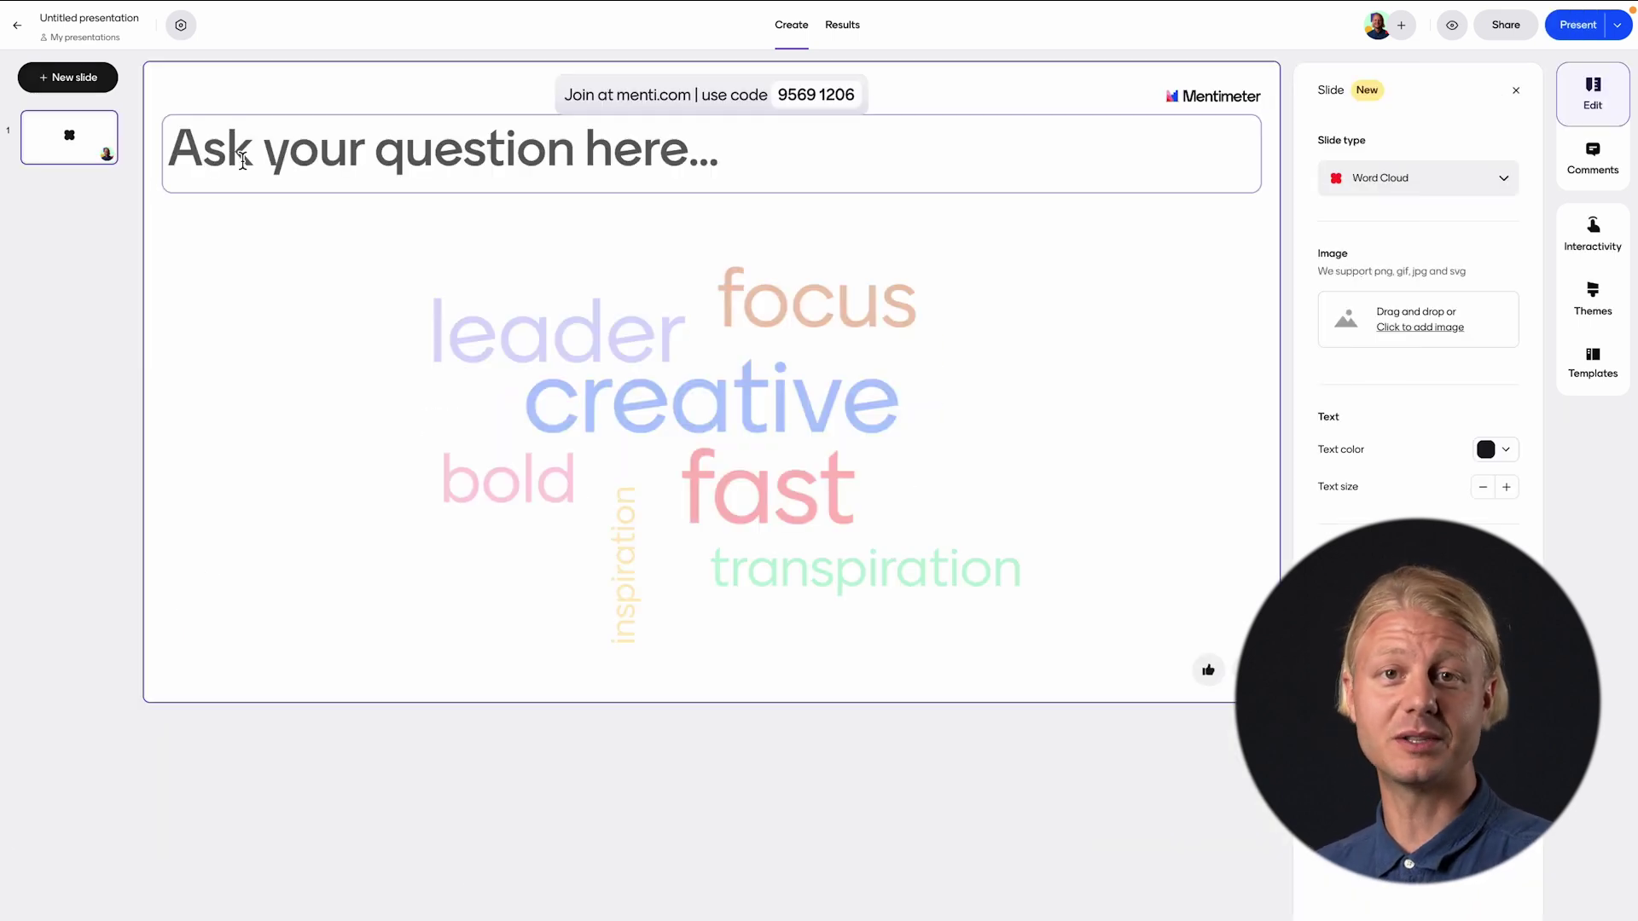
Step: Set the word cloud question to 'How was your summer? Describe it in one word:' with 1 response per participant
{"action": "left_click", "coordinate": [243, 161]}
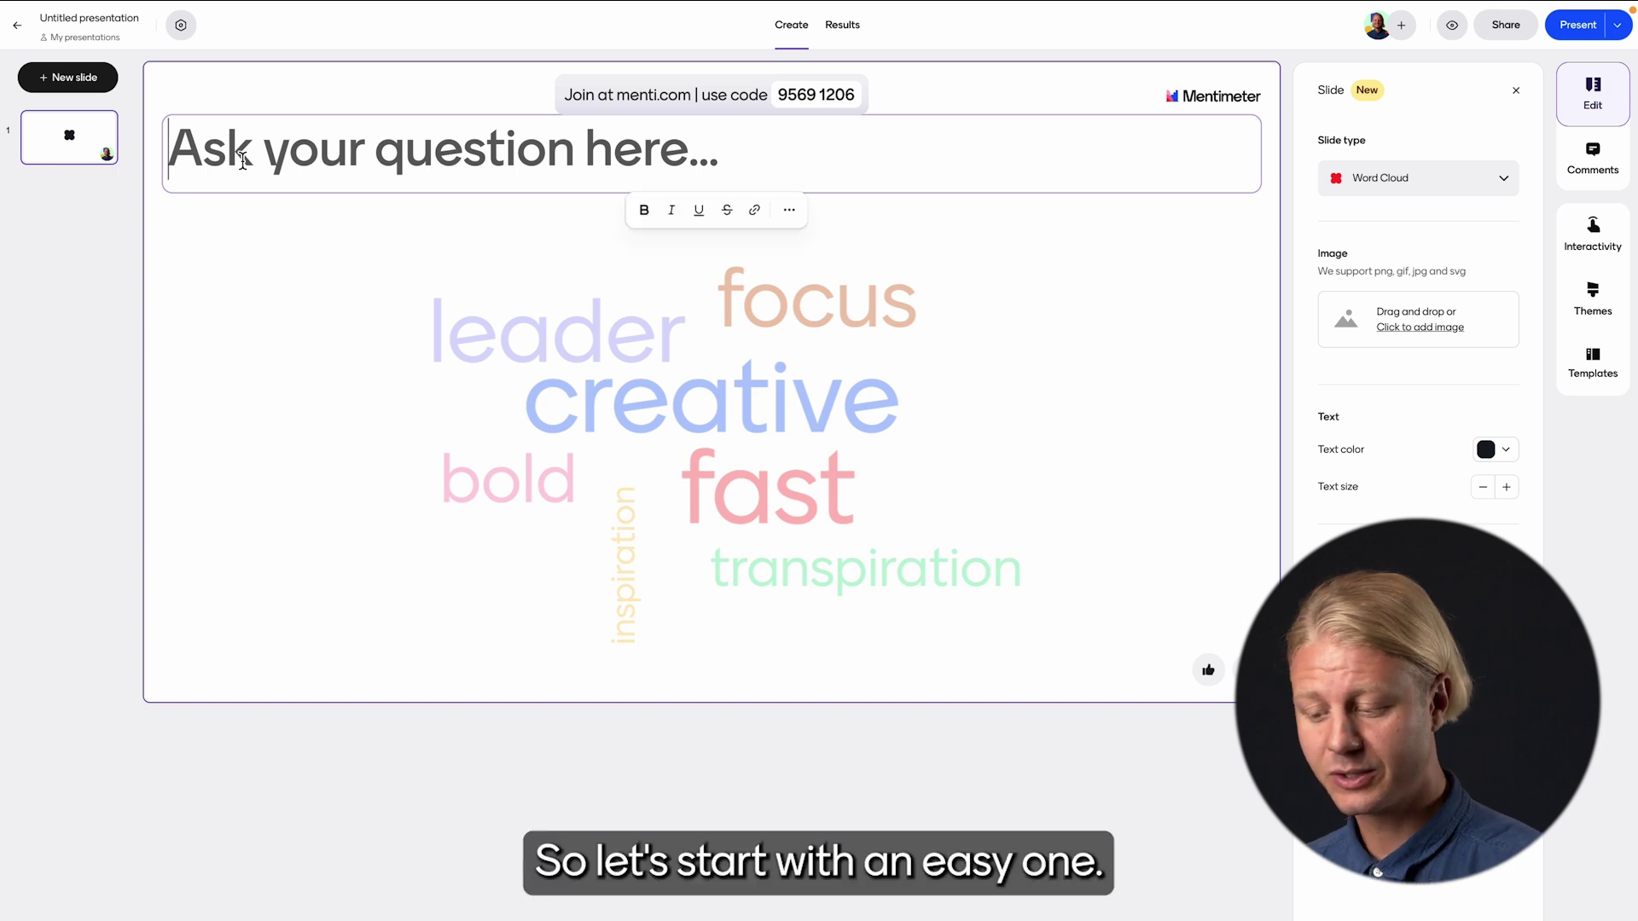
{"action": "type", "text": "How was"}
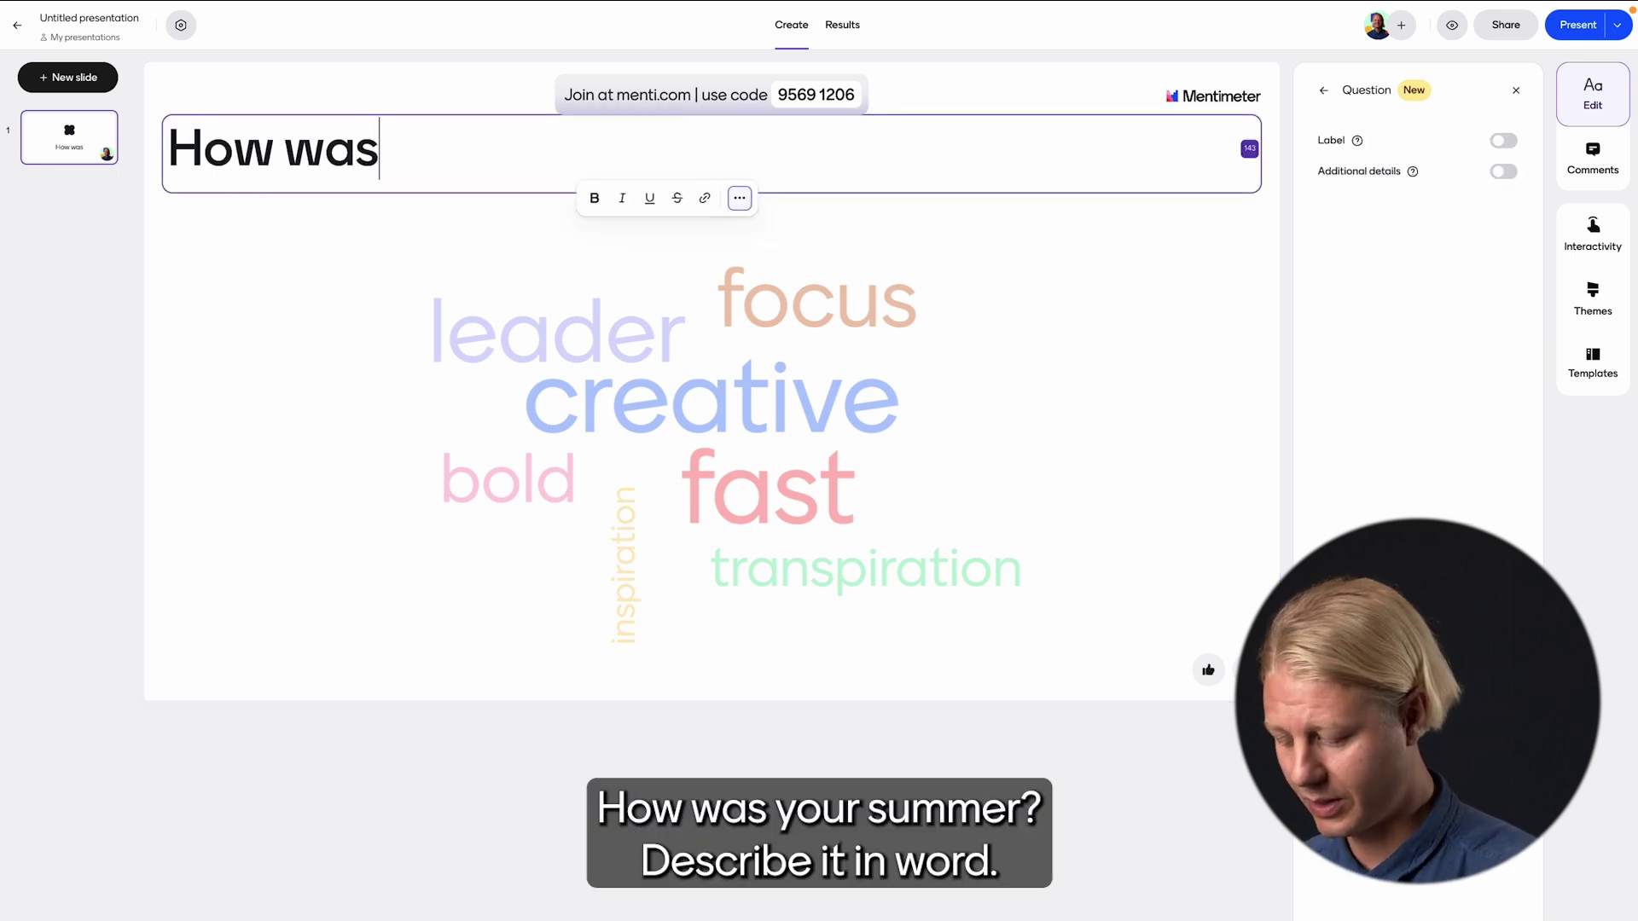
{"action": "type", "text": " your summer? Describe it in one word:"}
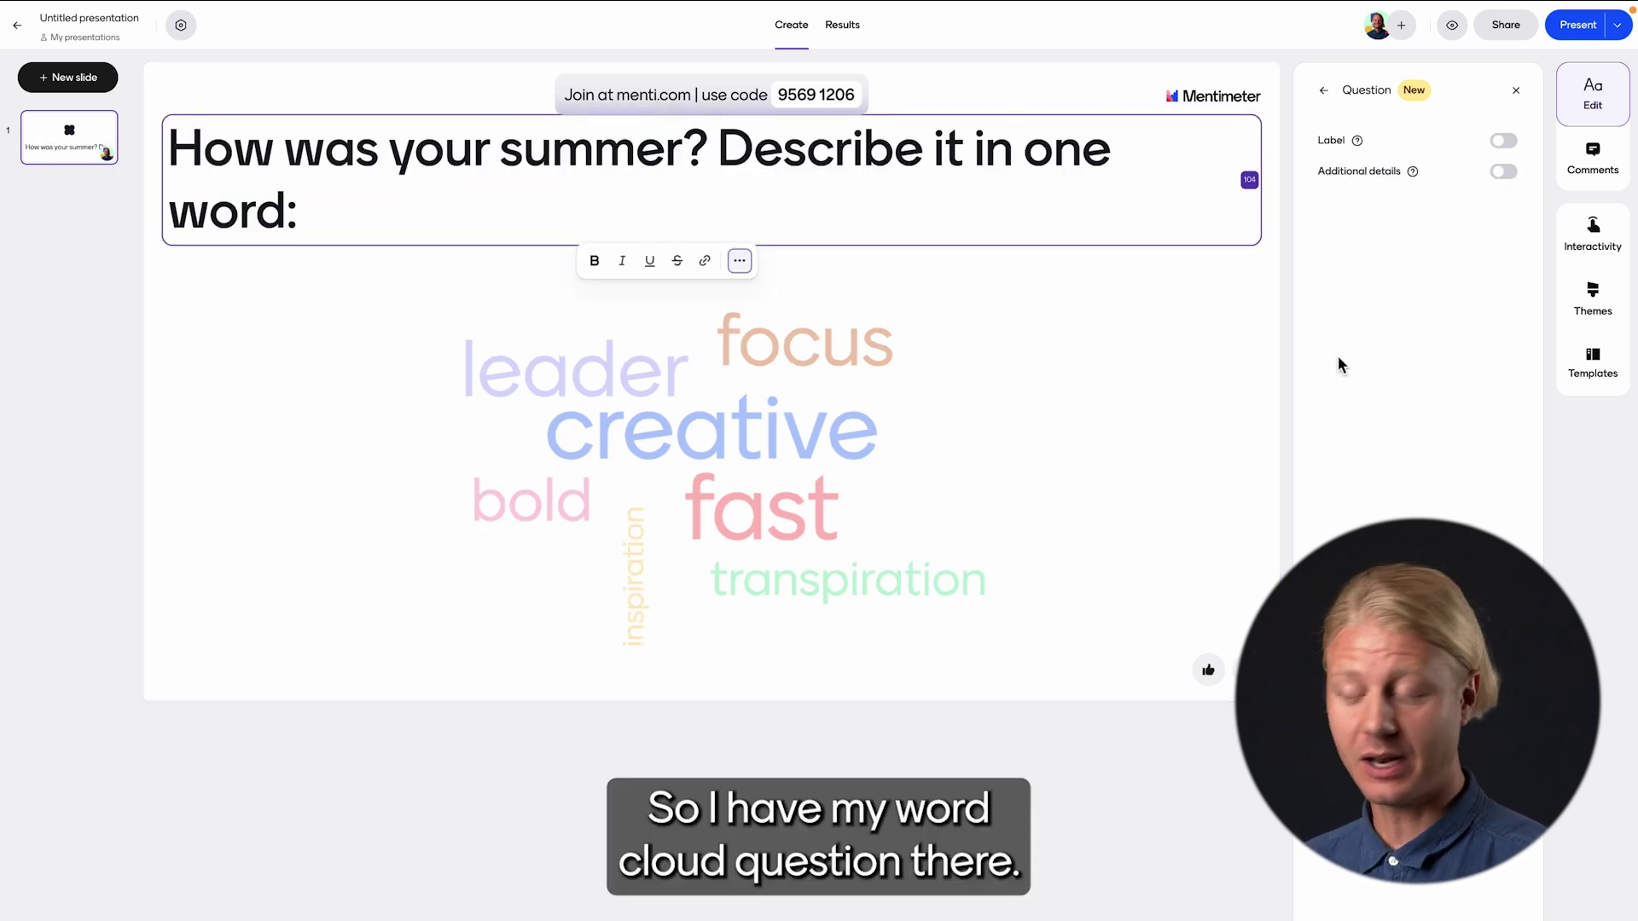
{"action": "left_click", "coordinate": [1036, 410]}
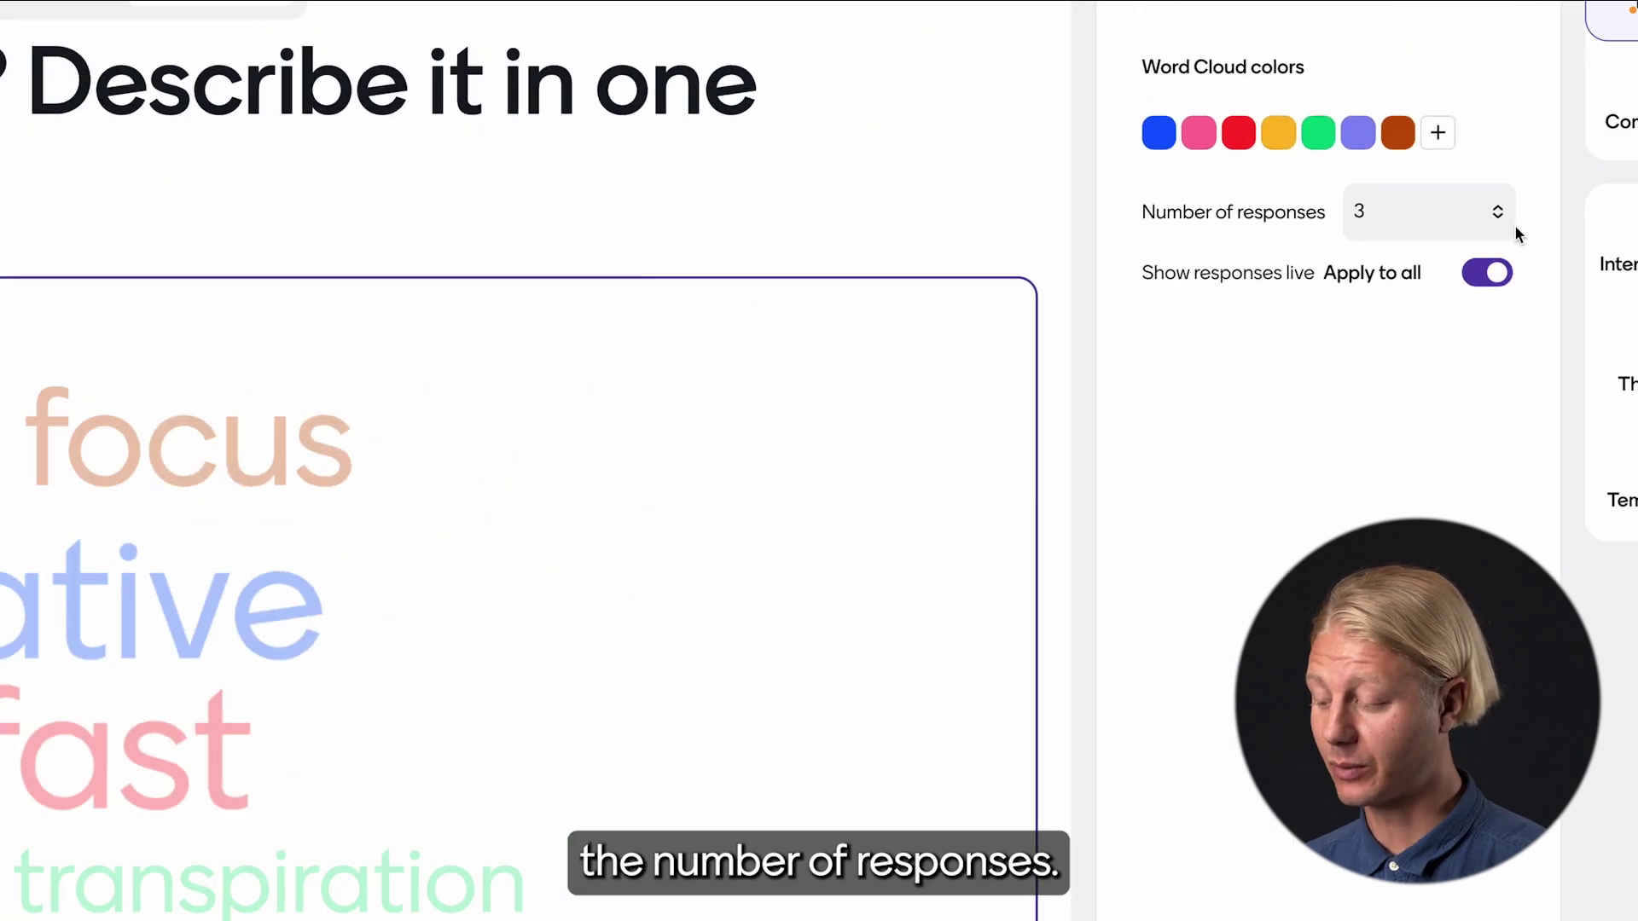
{"action": "left_click", "coordinate": [1493, 222]}
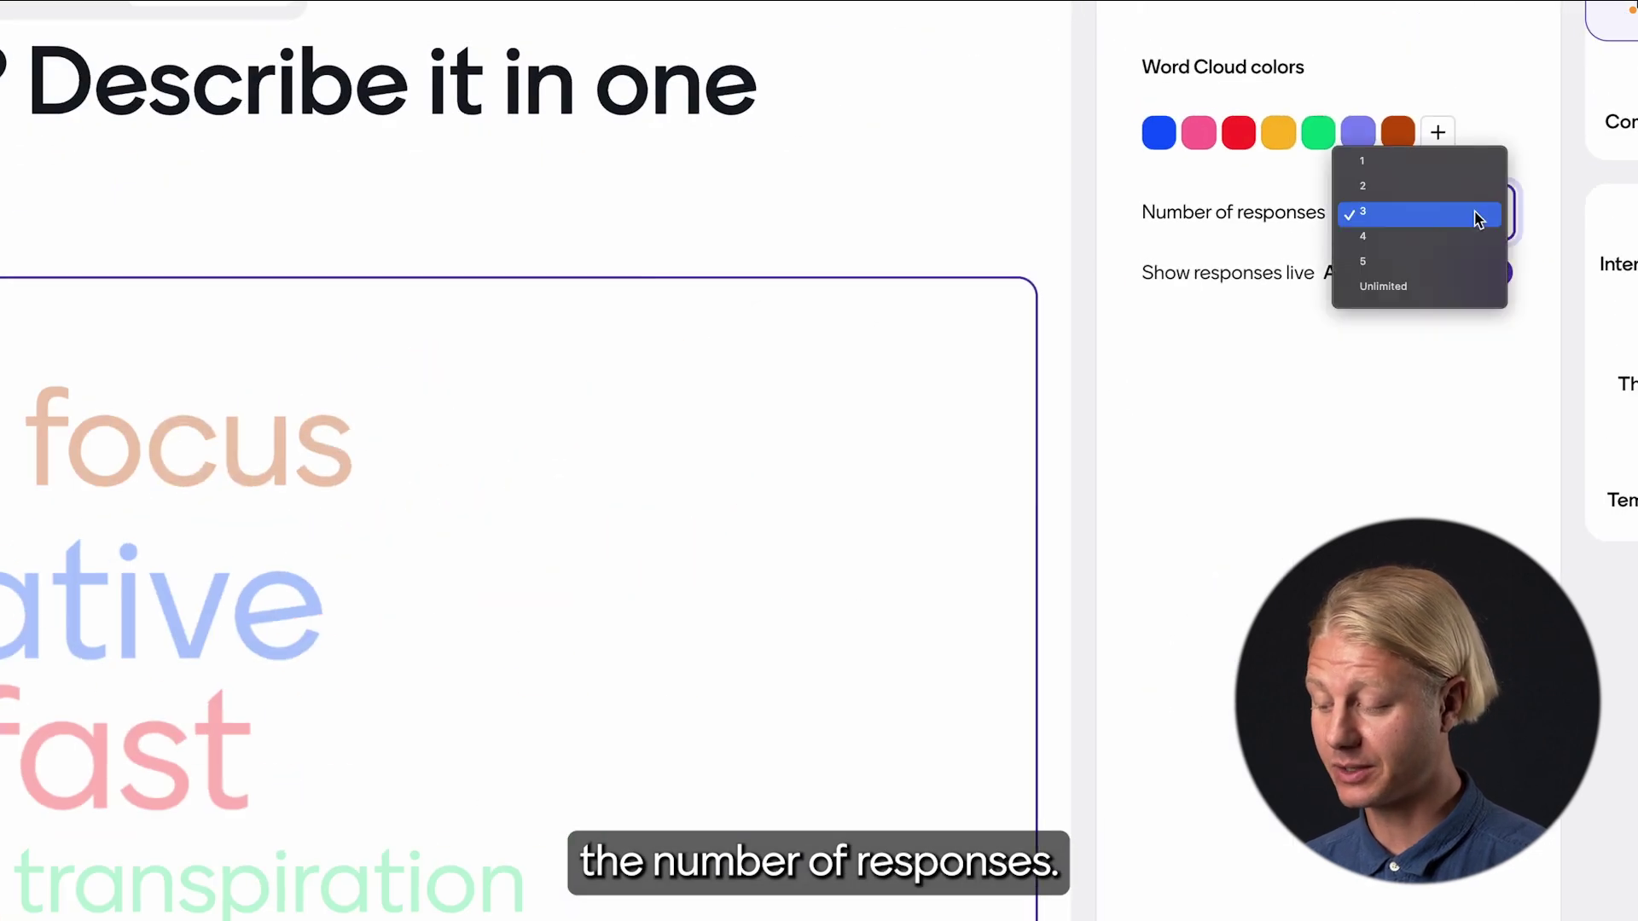
{"action": "left_click", "coordinate": [1405, 162]}
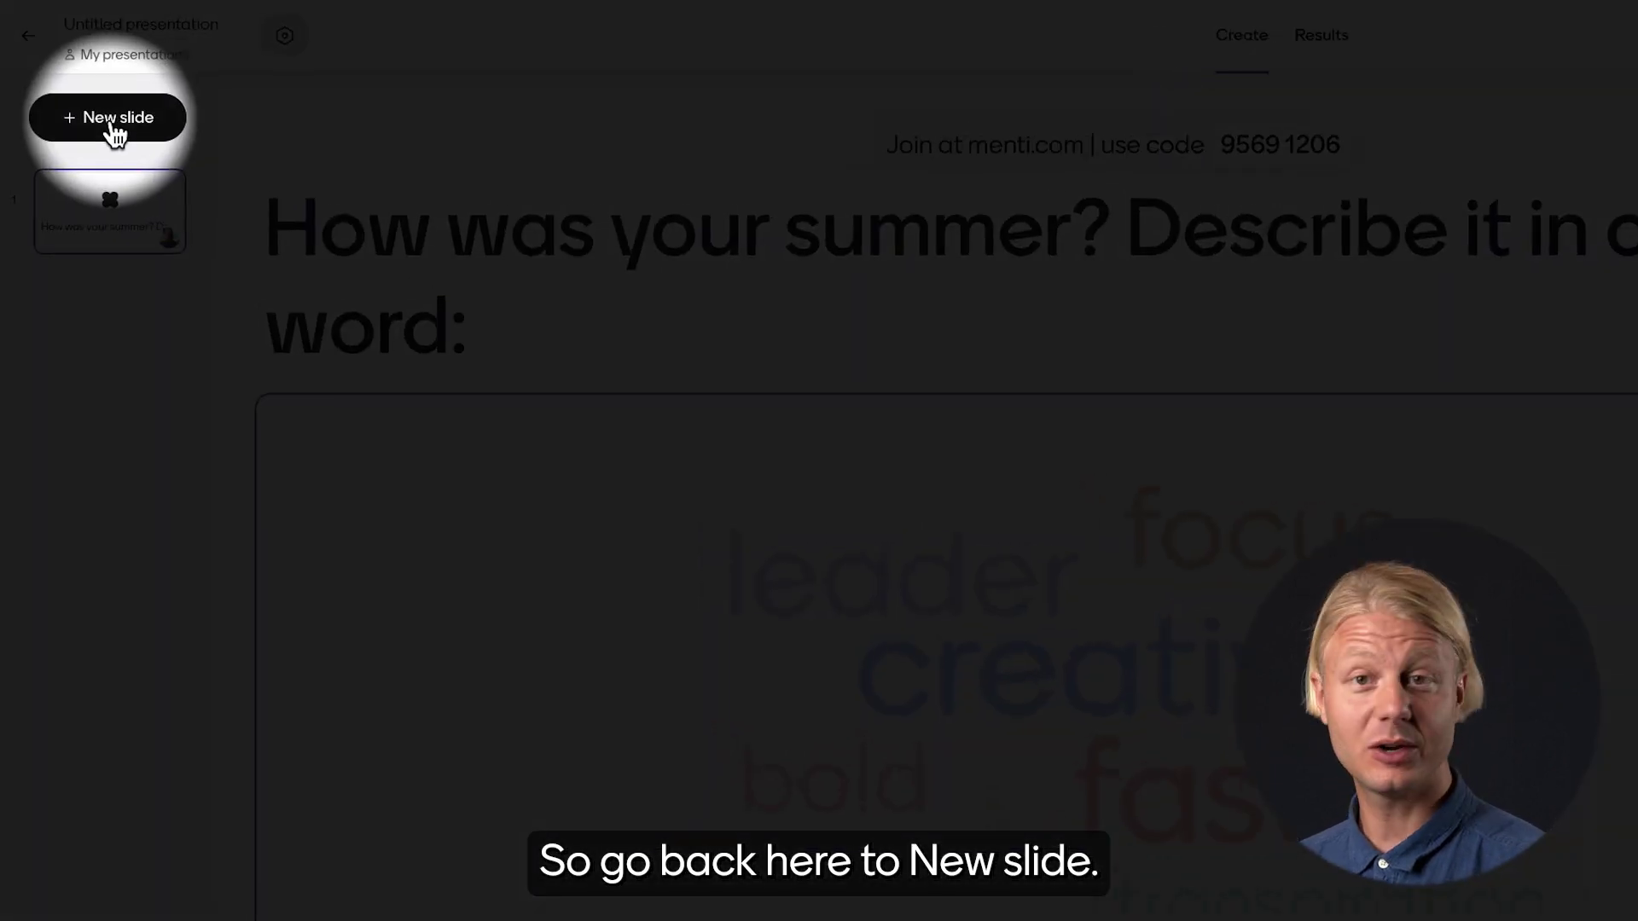
Step: Add a Multiple Choice slide asking 'What department are you in?'
{"action": "left_click", "coordinate": [110, 123]}
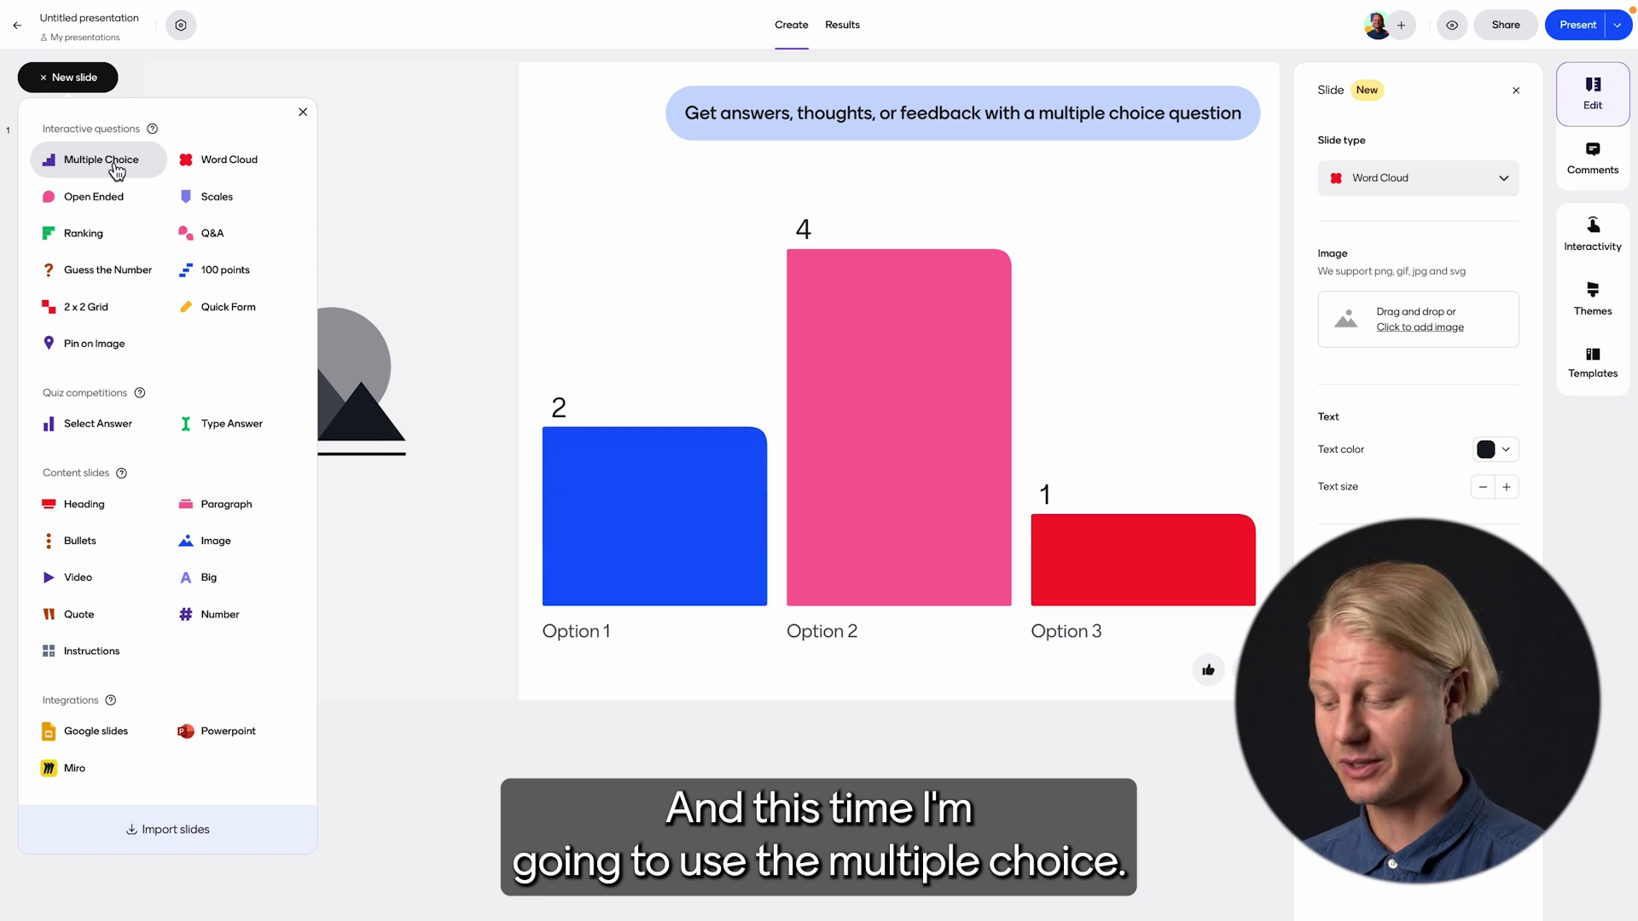
{"action": "left_click", "coordinate": [117, 171]}
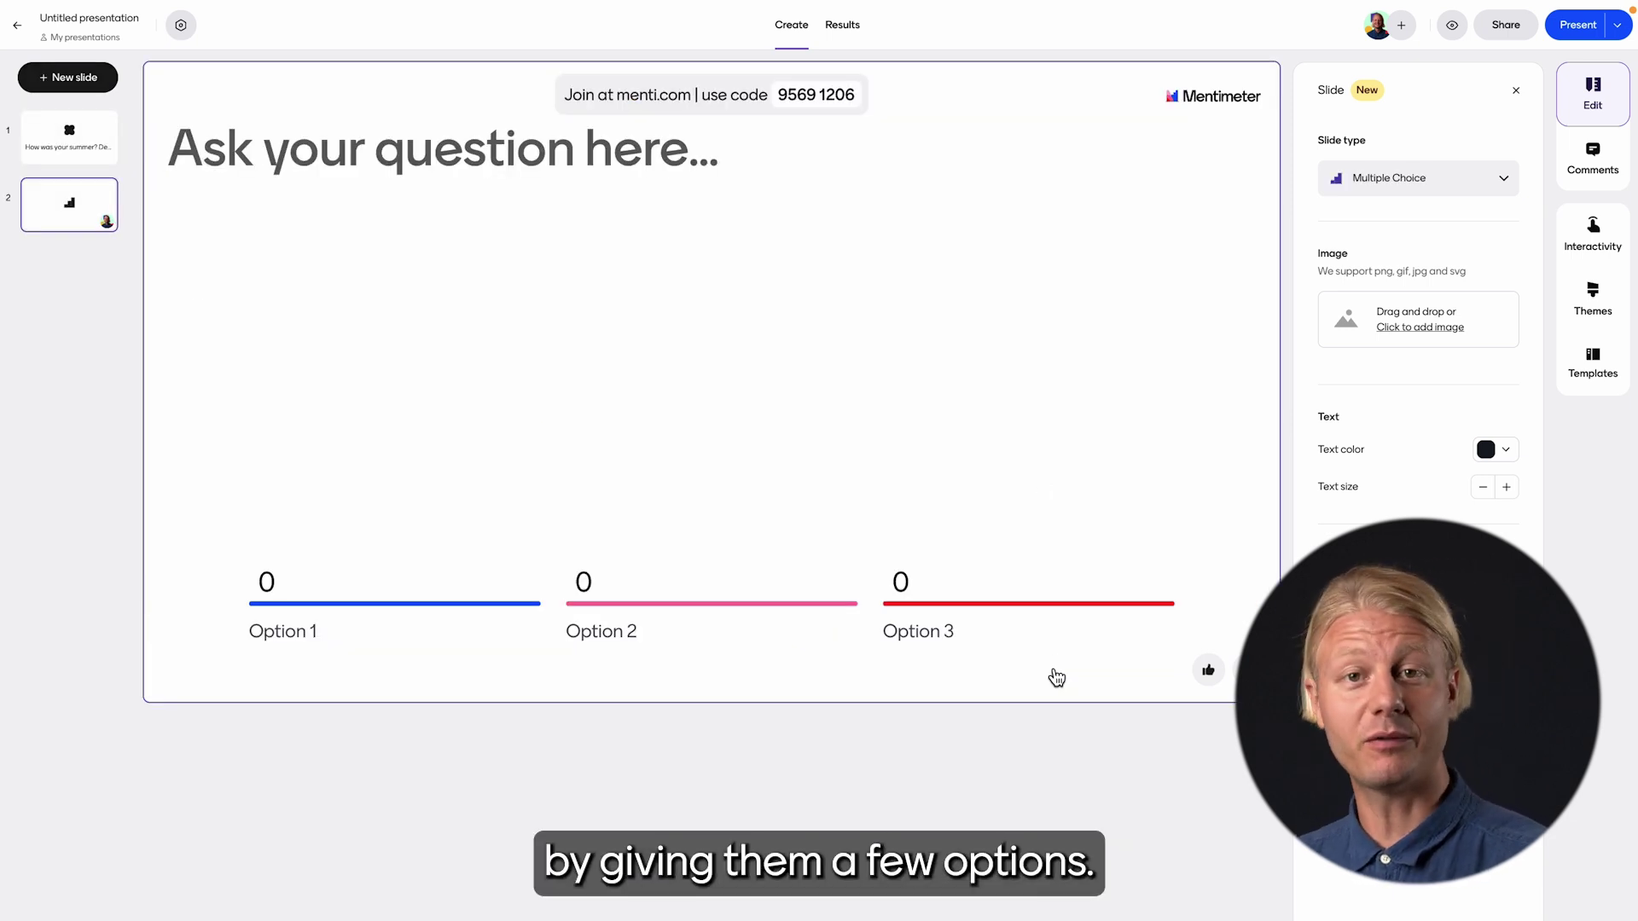
{"action": "left_click", "coordinate": [694, 147]}
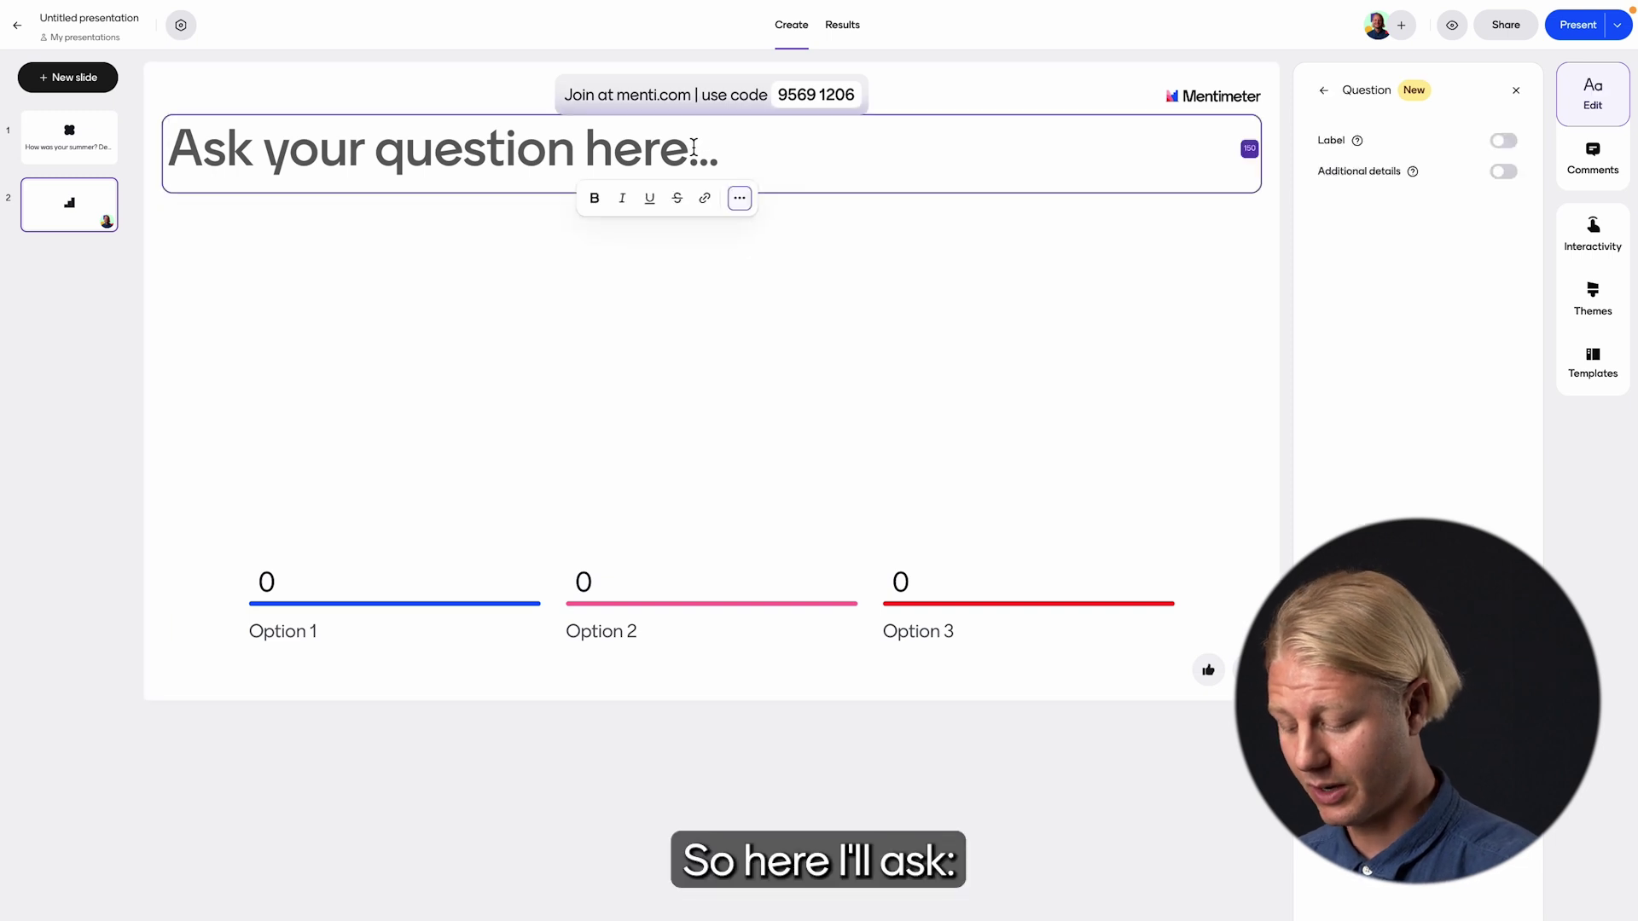
{"action": "type", "text": "What department are you in?"}
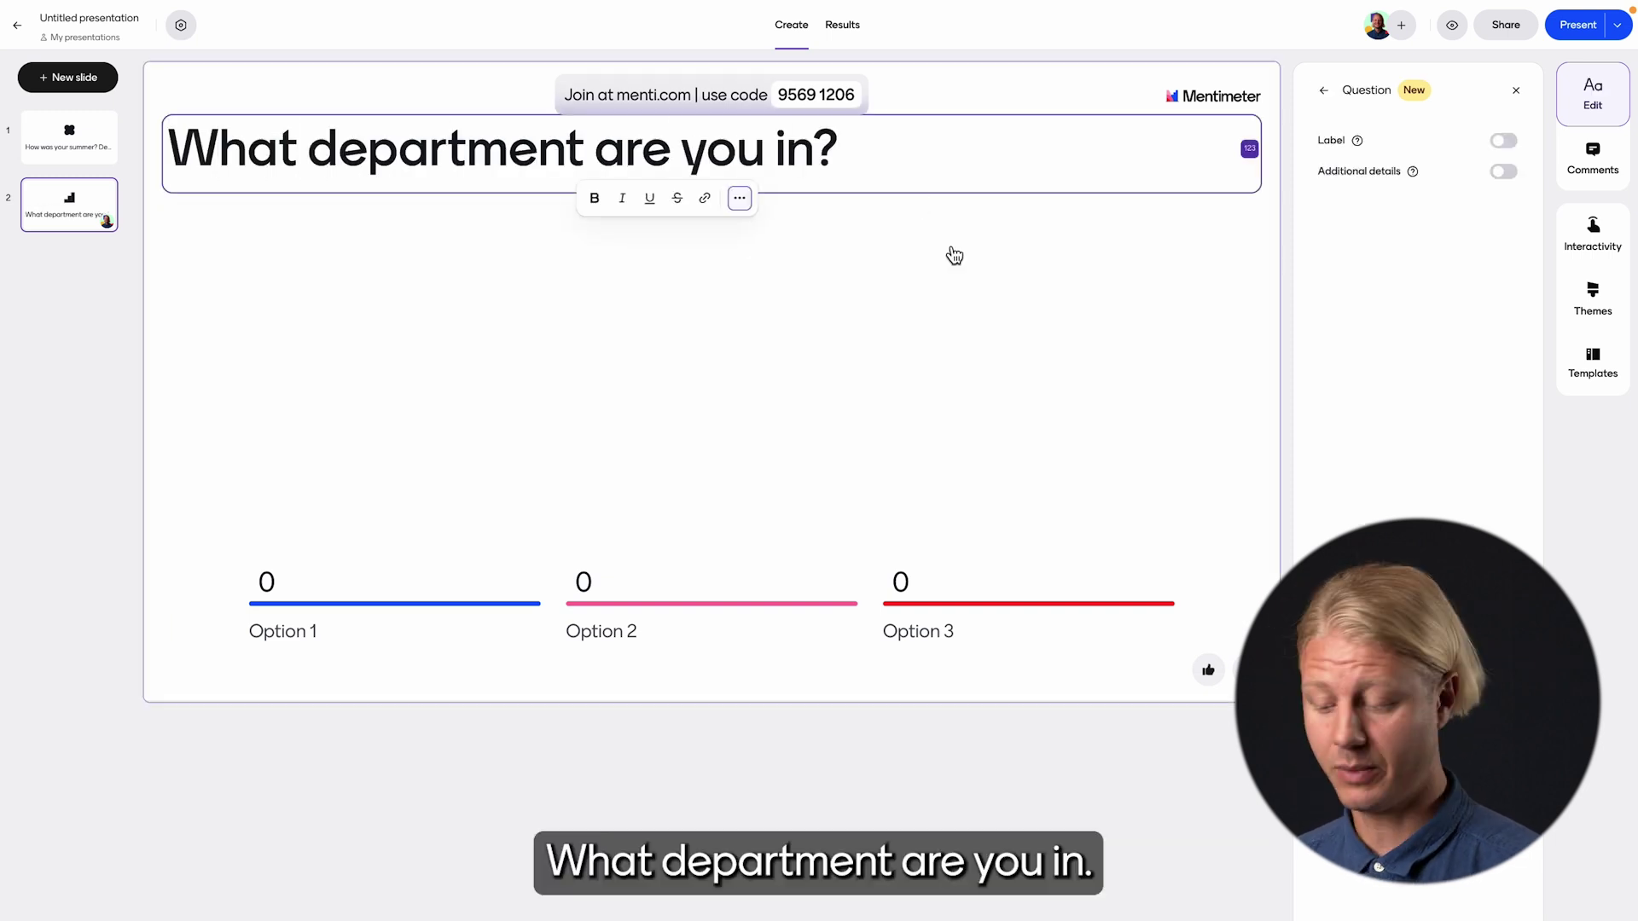
Step: Enter Marketing, Sales and Product as the options and show results as a pie chart
{"action": "left_click", "coordinate": [728, 409]}
{"action": "type", "text": "ma"}
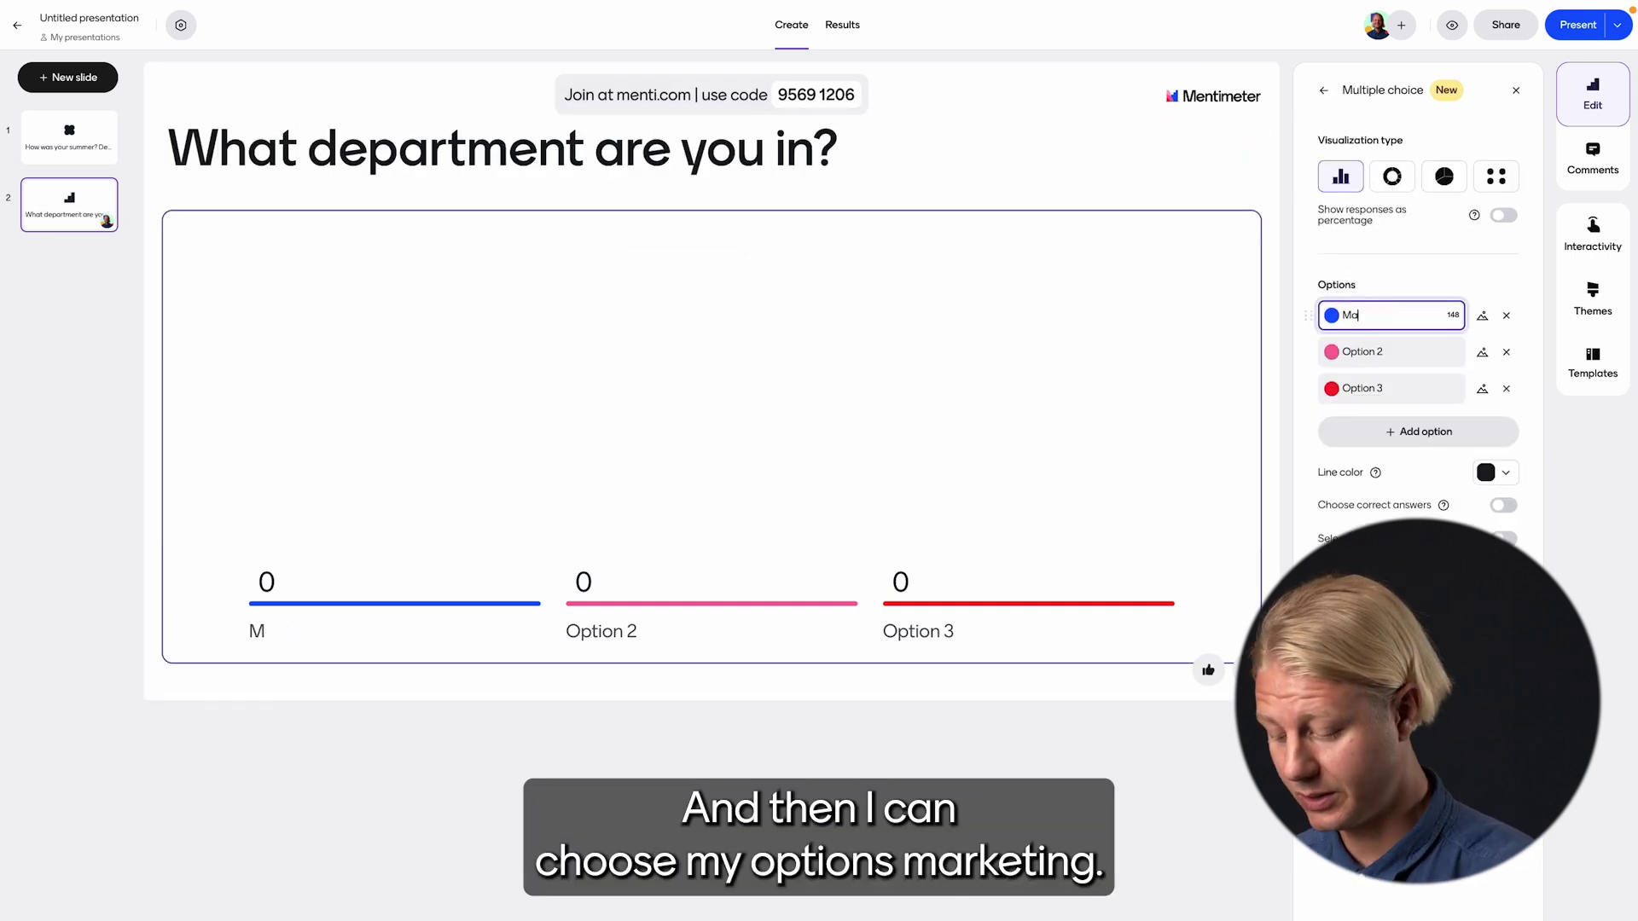
{"action": "type", "text": "rketing"}
{"action": "key", "text": "Tab"}
{"action": "type", "text": "Sales"}
{"action": "key", "text": "Tab"}
{"action": "type", "text": "Product"}
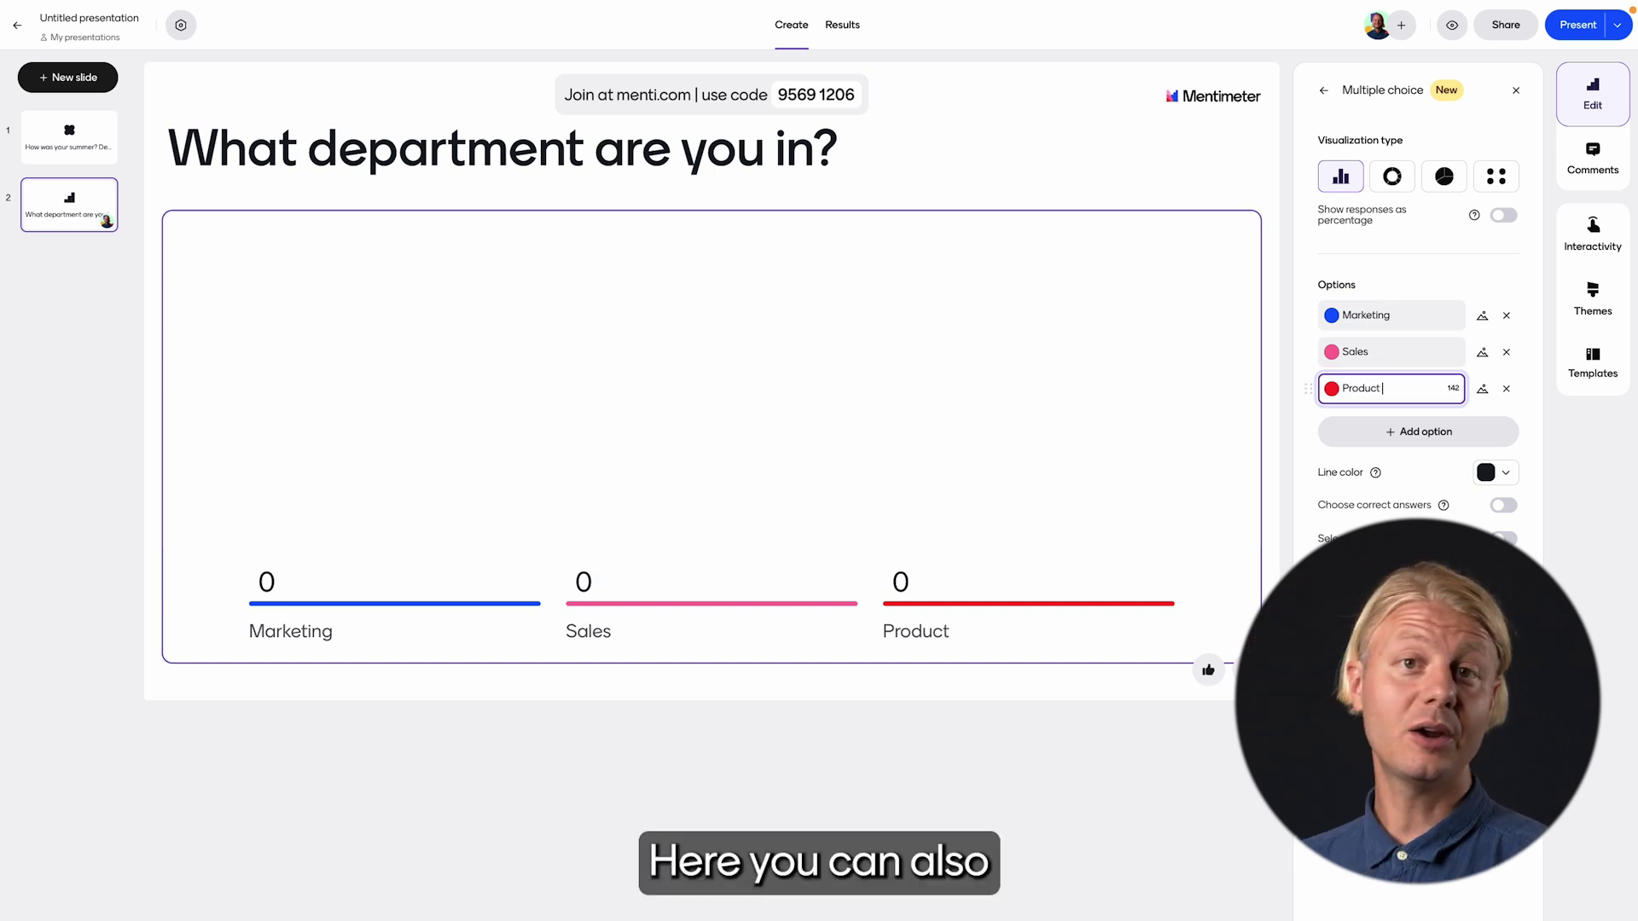
{"action": "left_click", "coordinate": [1308, 232]}
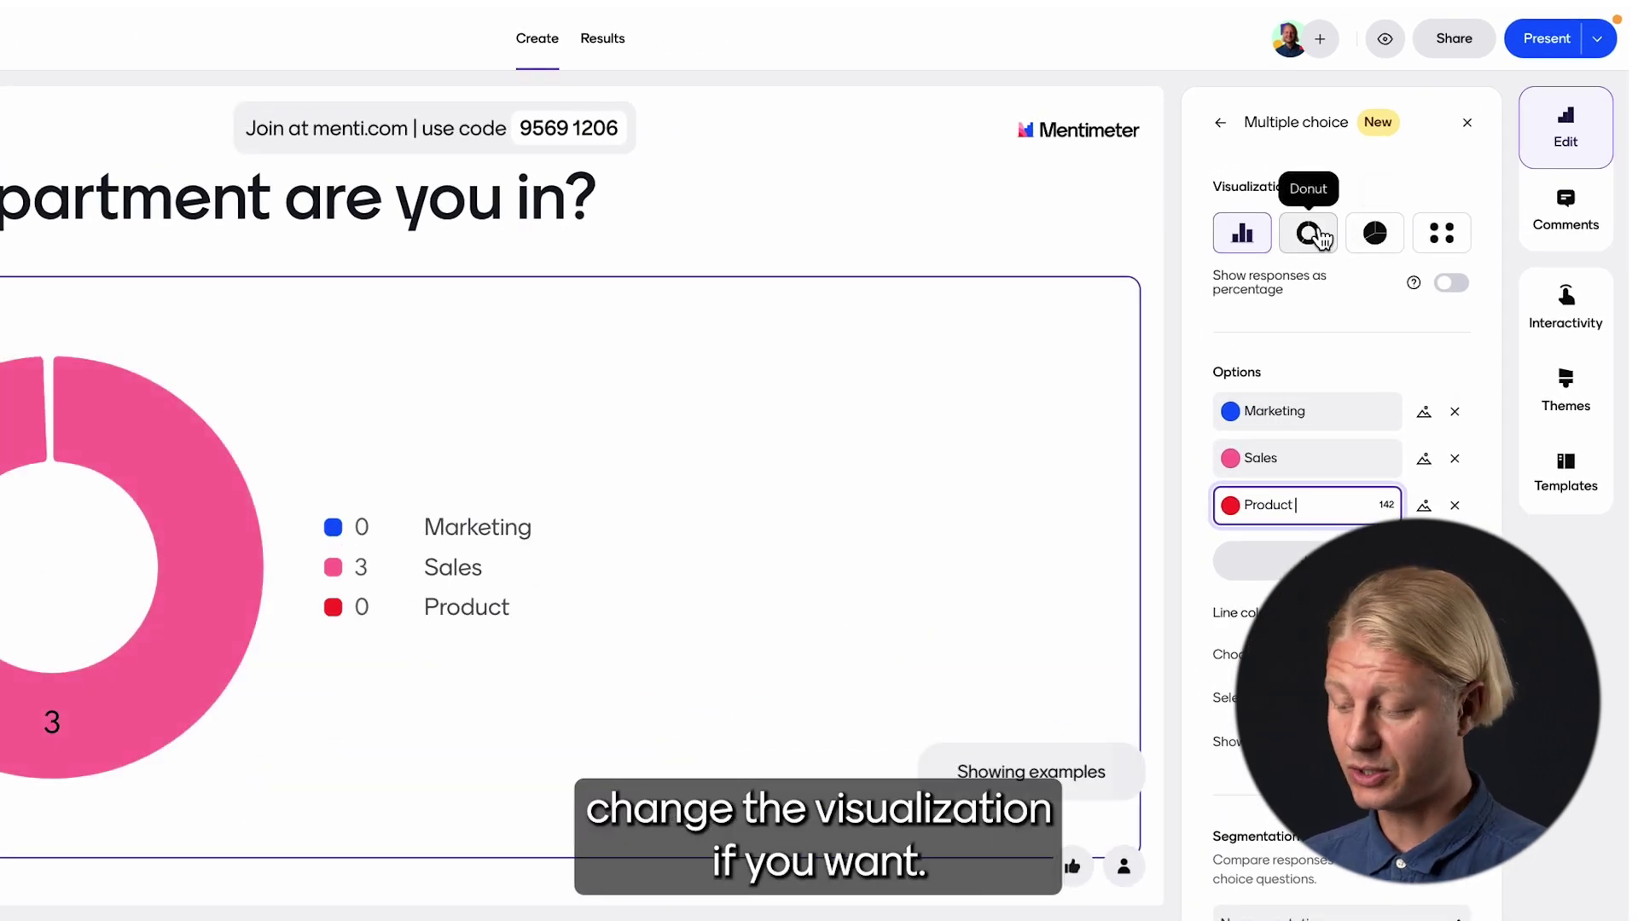
{"action": "left_click", "coordinate": [1374, 233]}
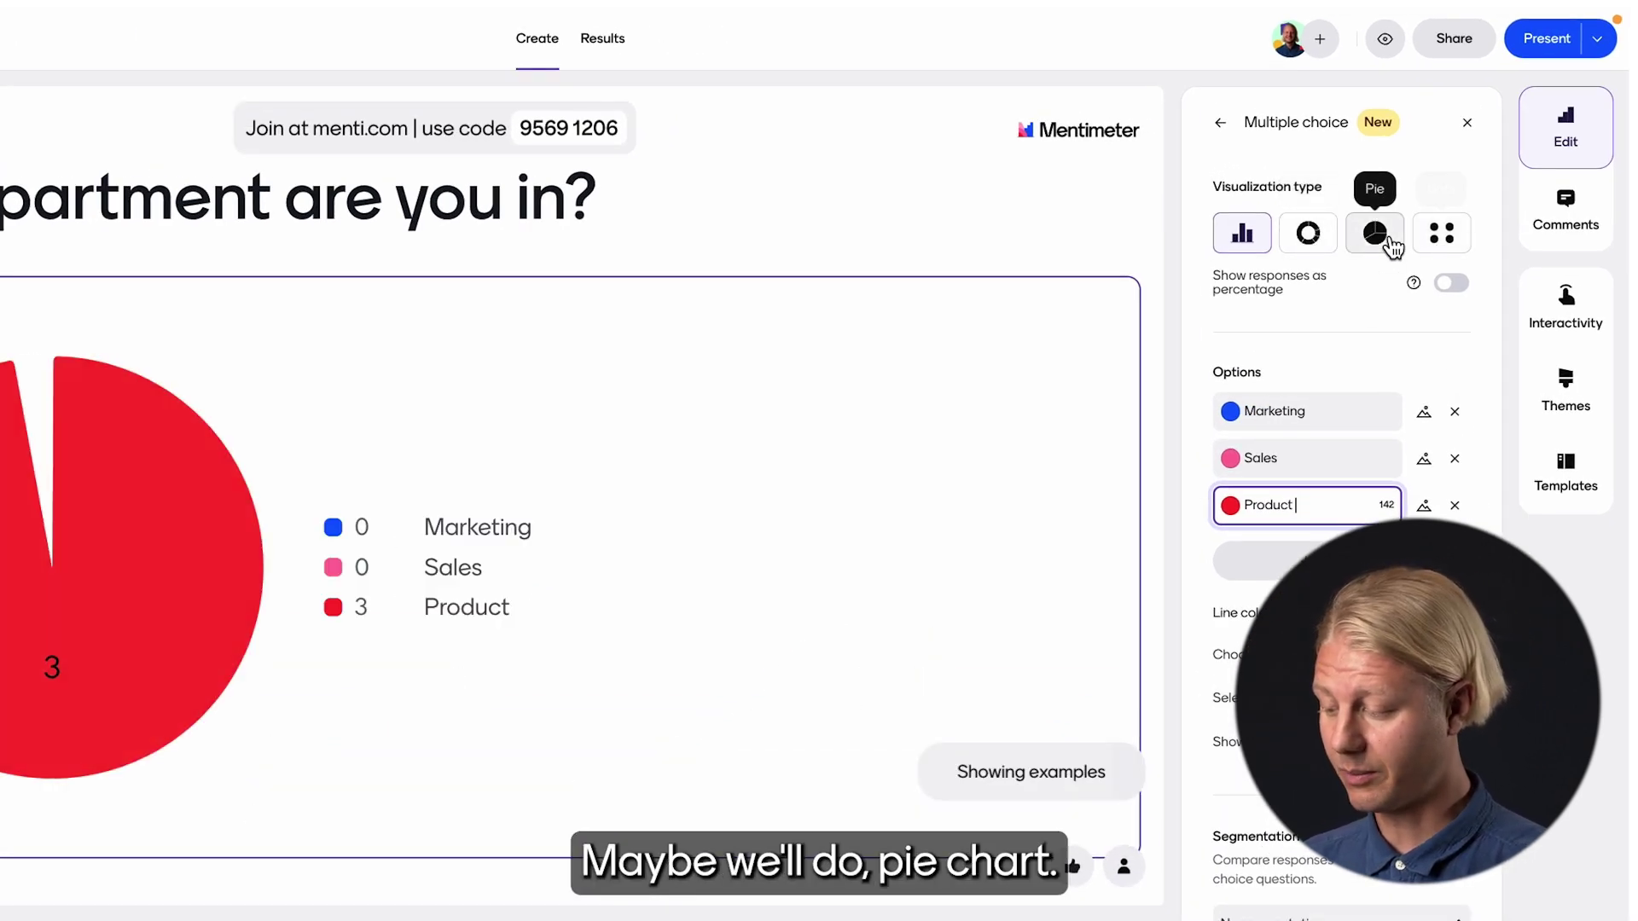
{"action": "left_click", "coordinate": [1392, 244]}
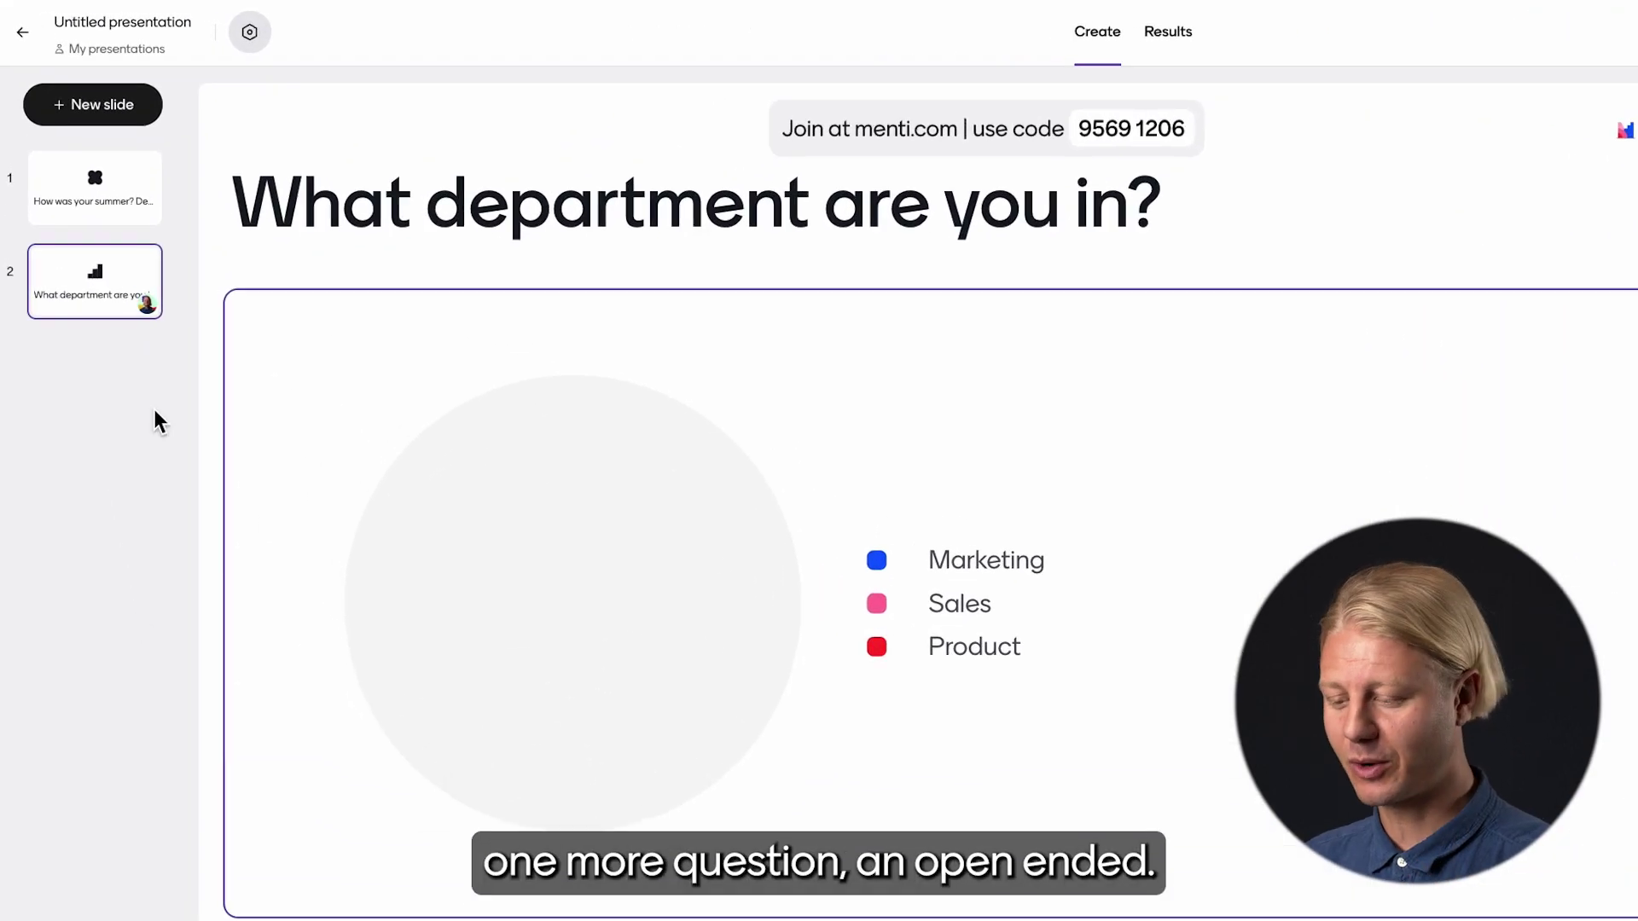
Step: Add an Open Ended slide asking 'What initiatives do you have planned for the fall?'
{"action": "left_click", "coordinate": [137, 102]}
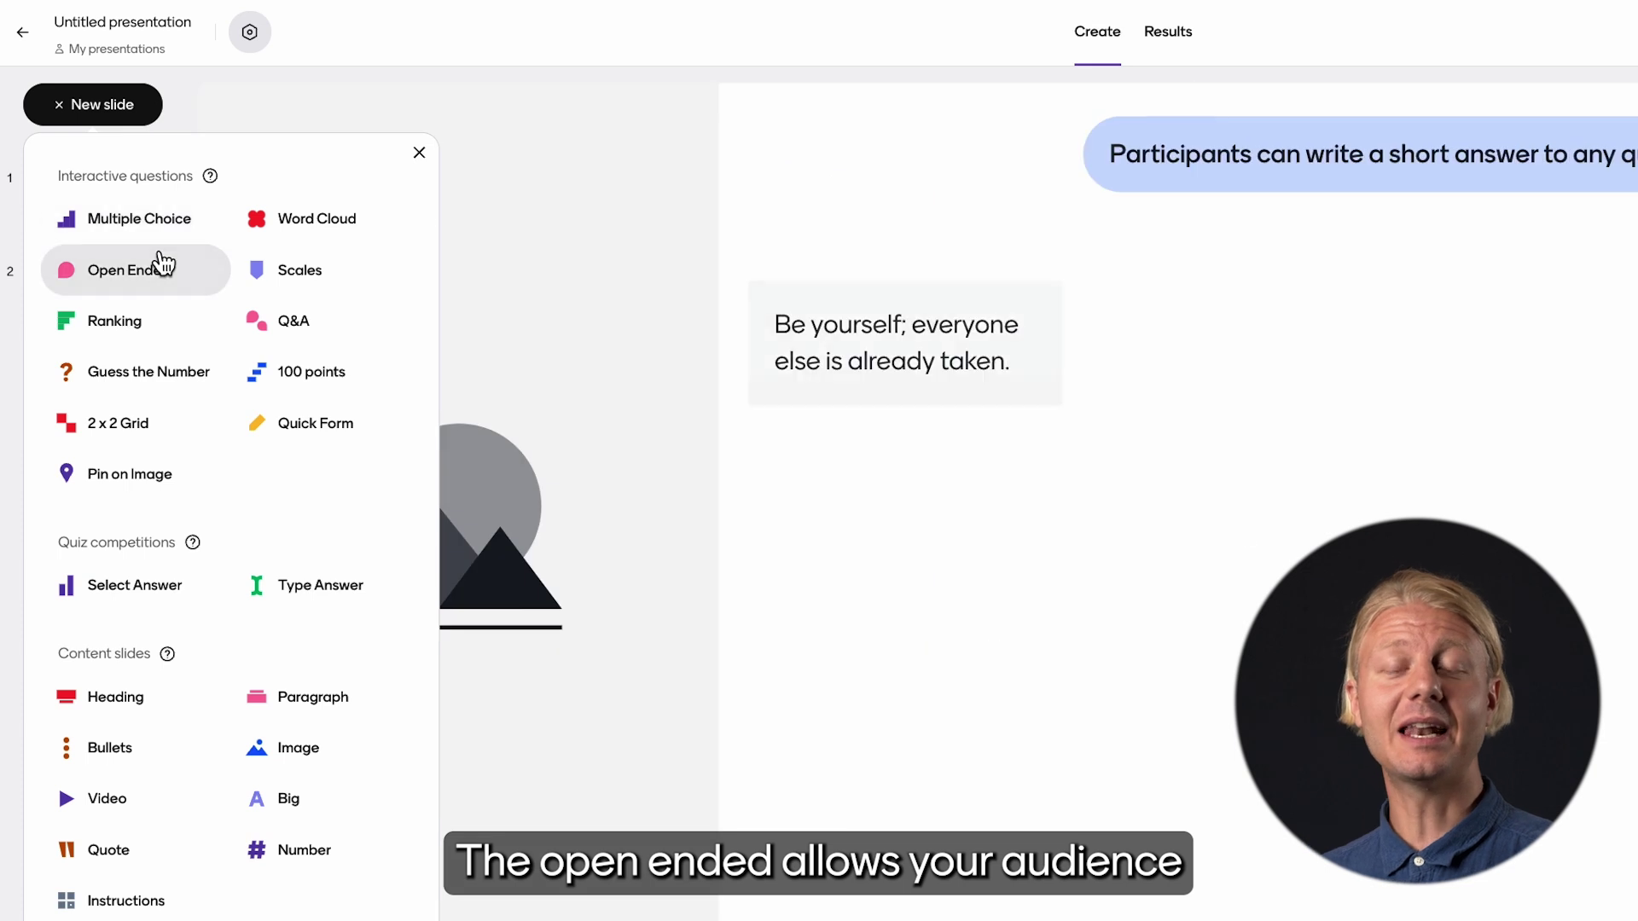
{"action": "left_click", "coordinate": [162, 268]}
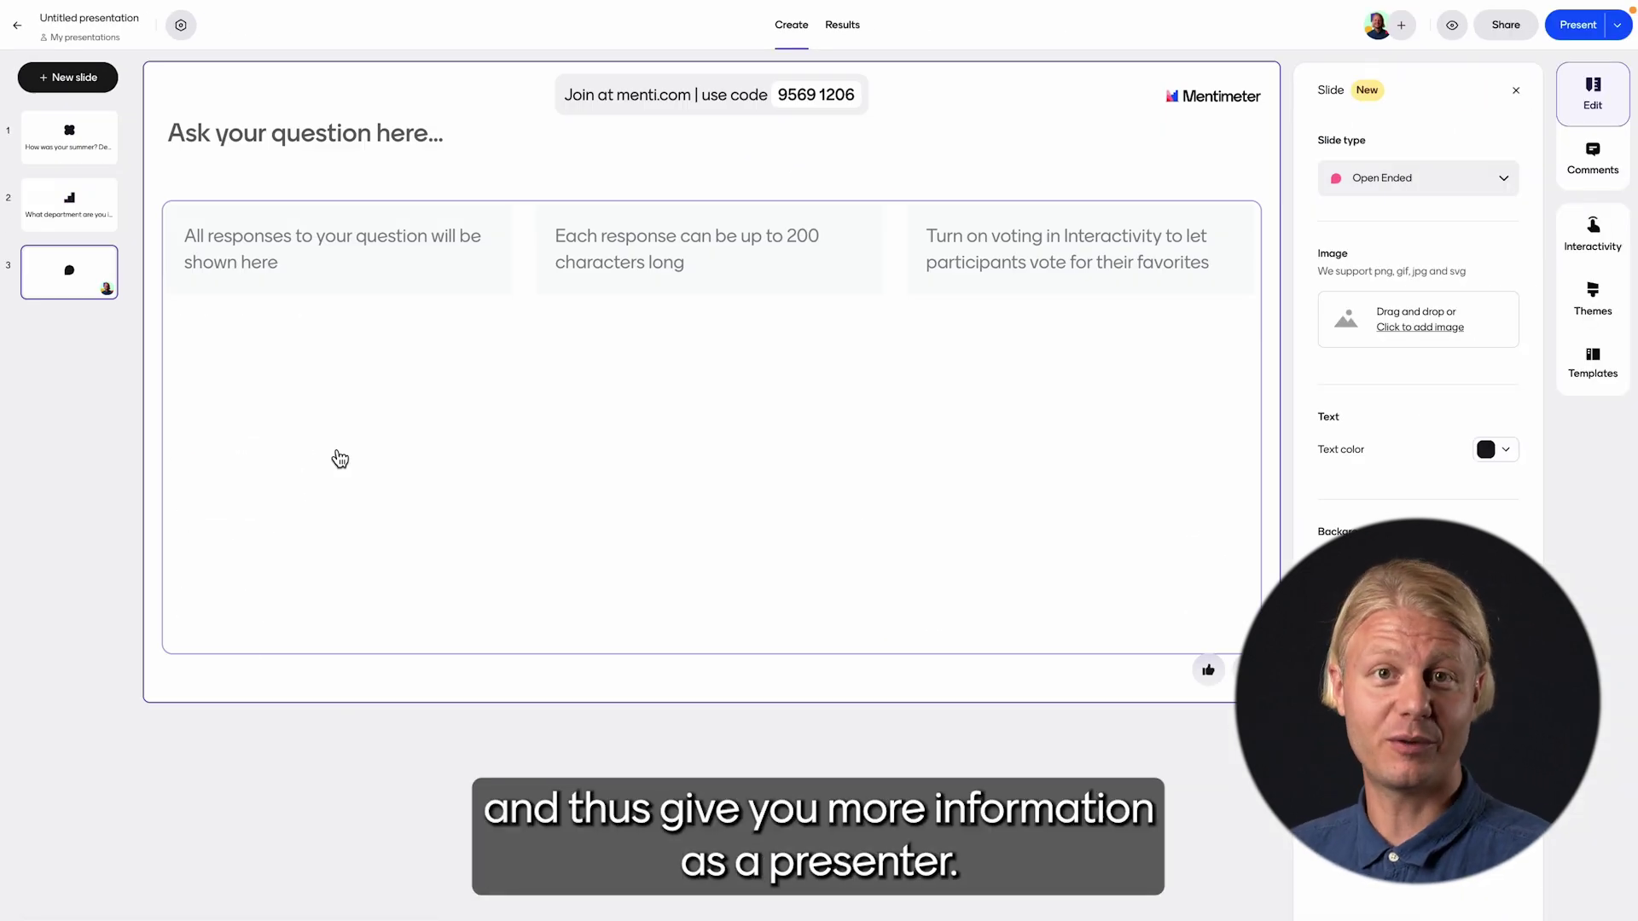
{"action": "left_click", "coordinate": [421, 162]}
{"action": "type", "text": "What initiatives "}
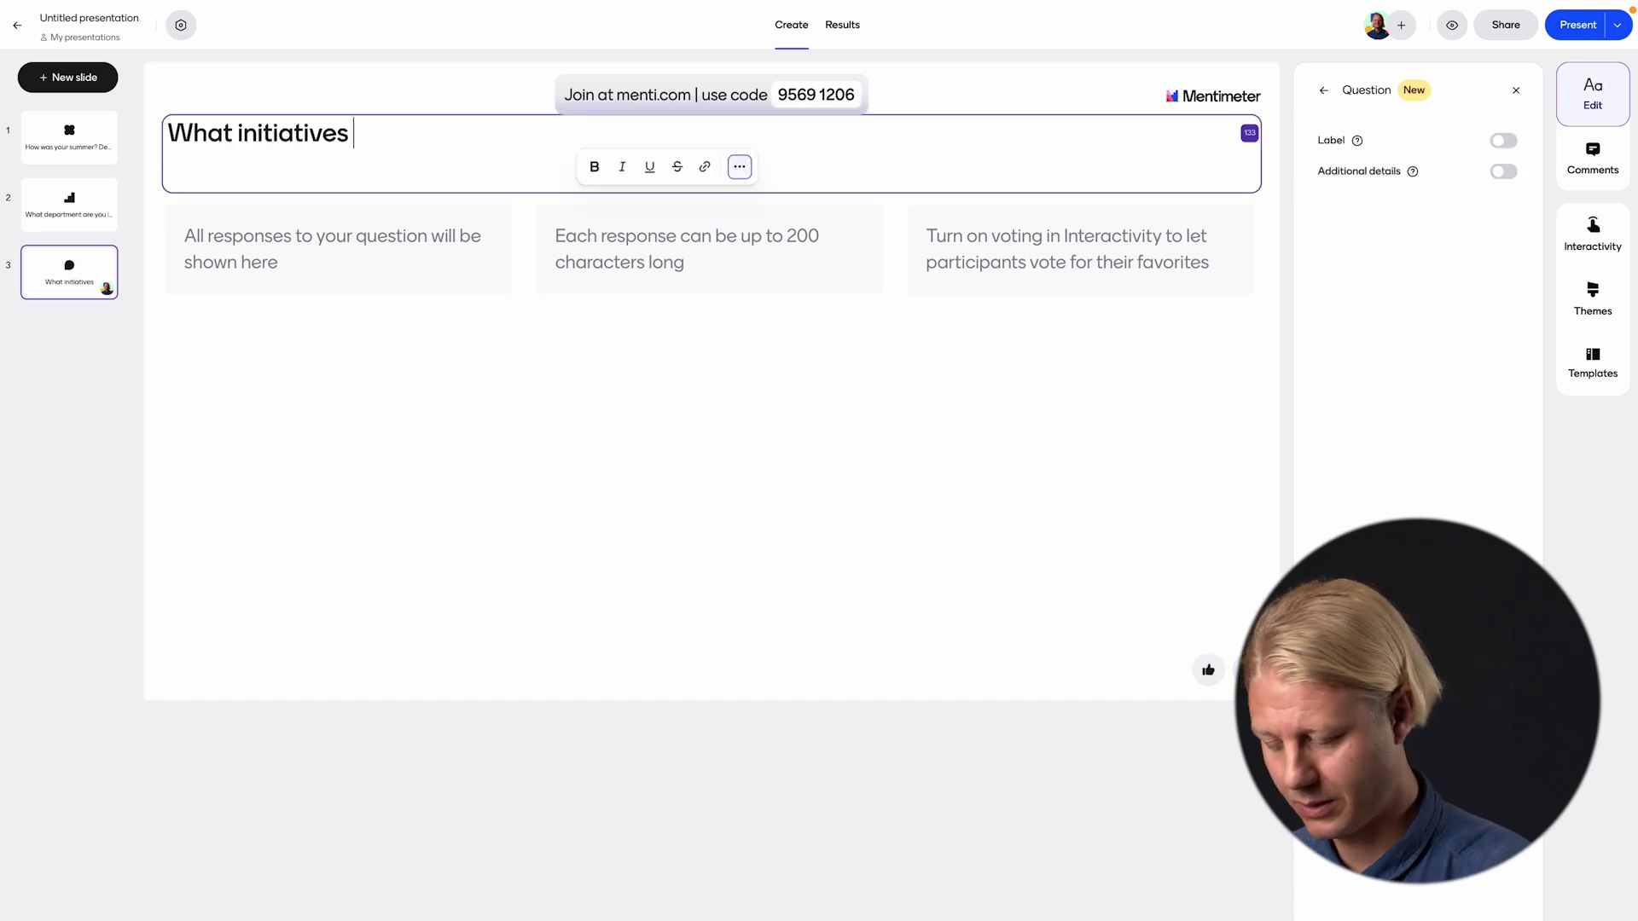
{"action": "type", "text": "do you have planned for the fall?"}
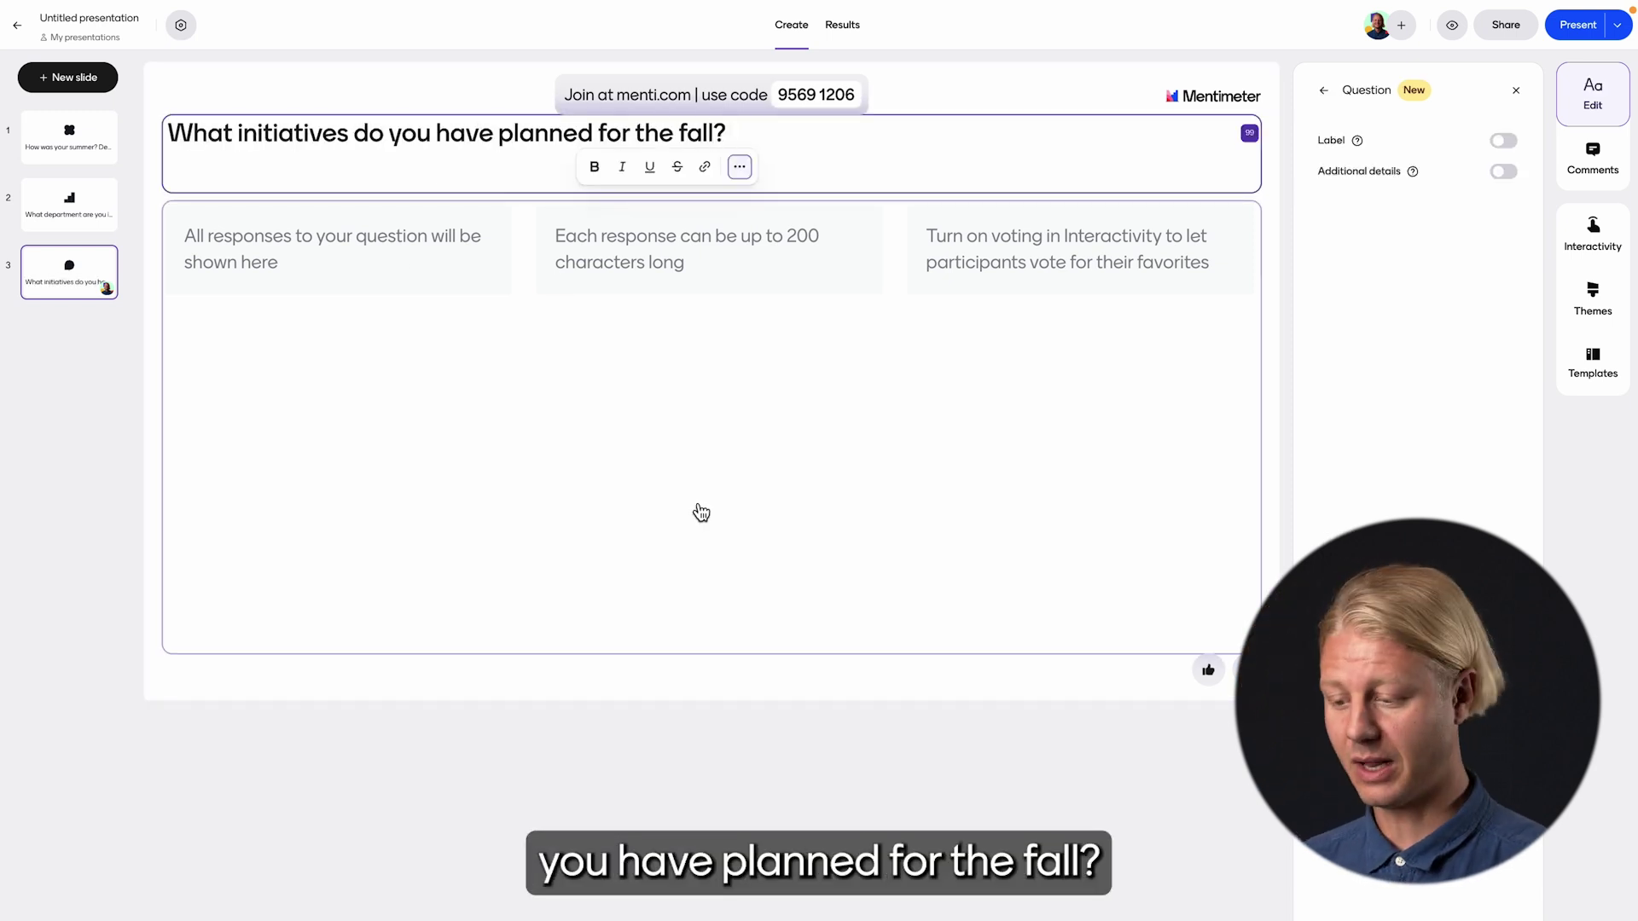
Step: Allow multiple responses per person, then return to the summer word cloud slide
{"action": "left_click", "coordinate": [701, 512]}
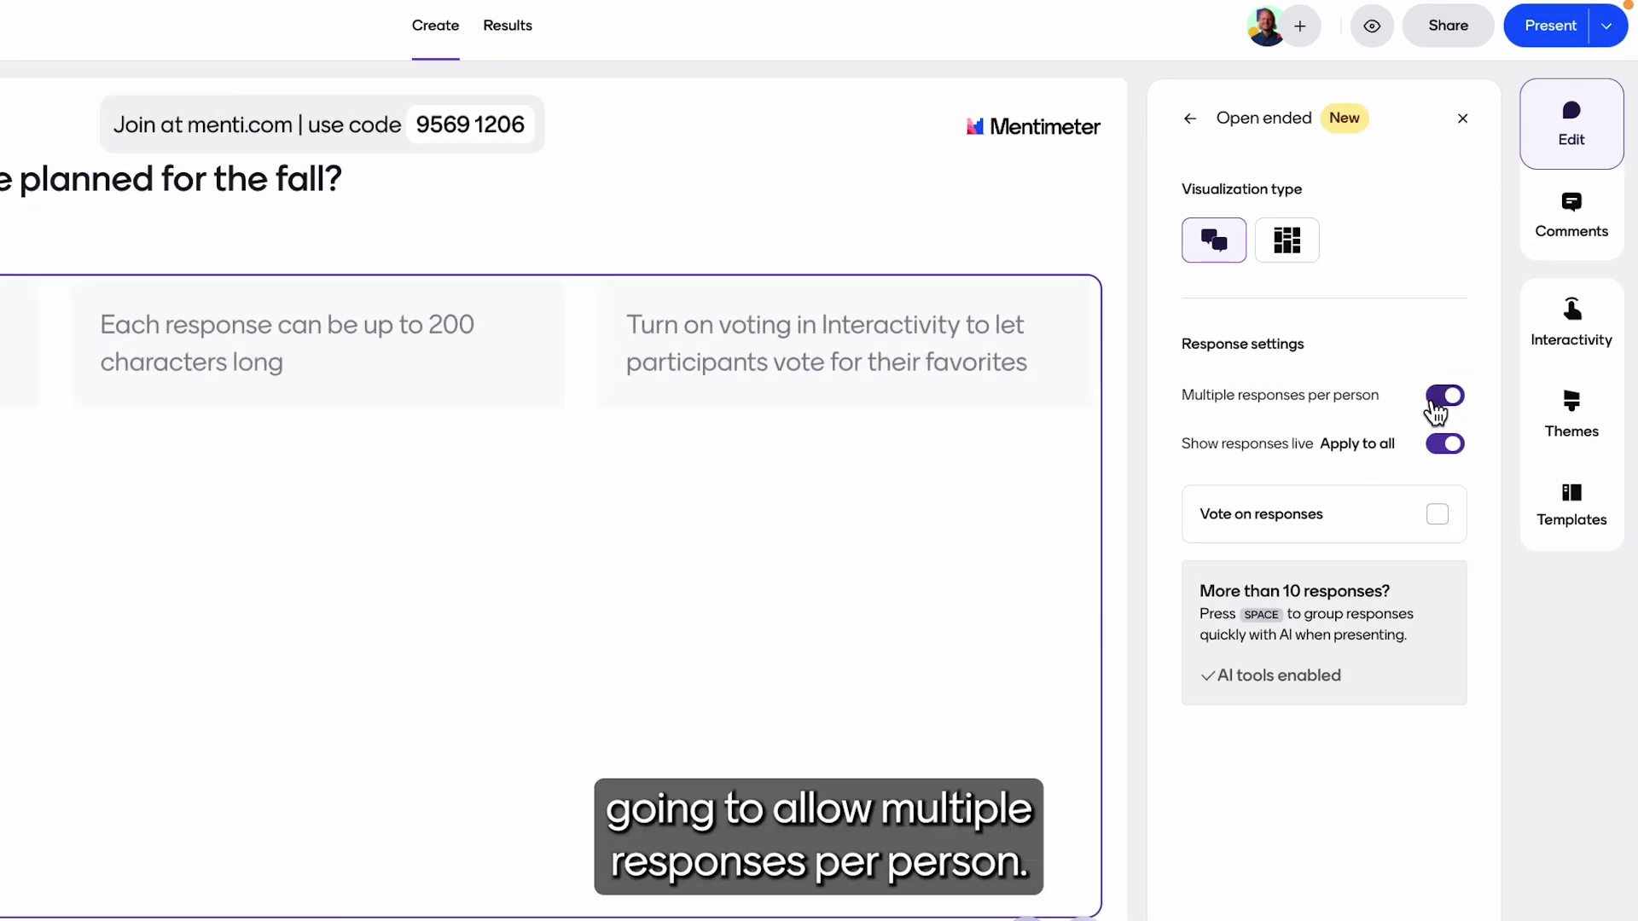
{"action": "left_click", "coordinate": [1440, 405]}
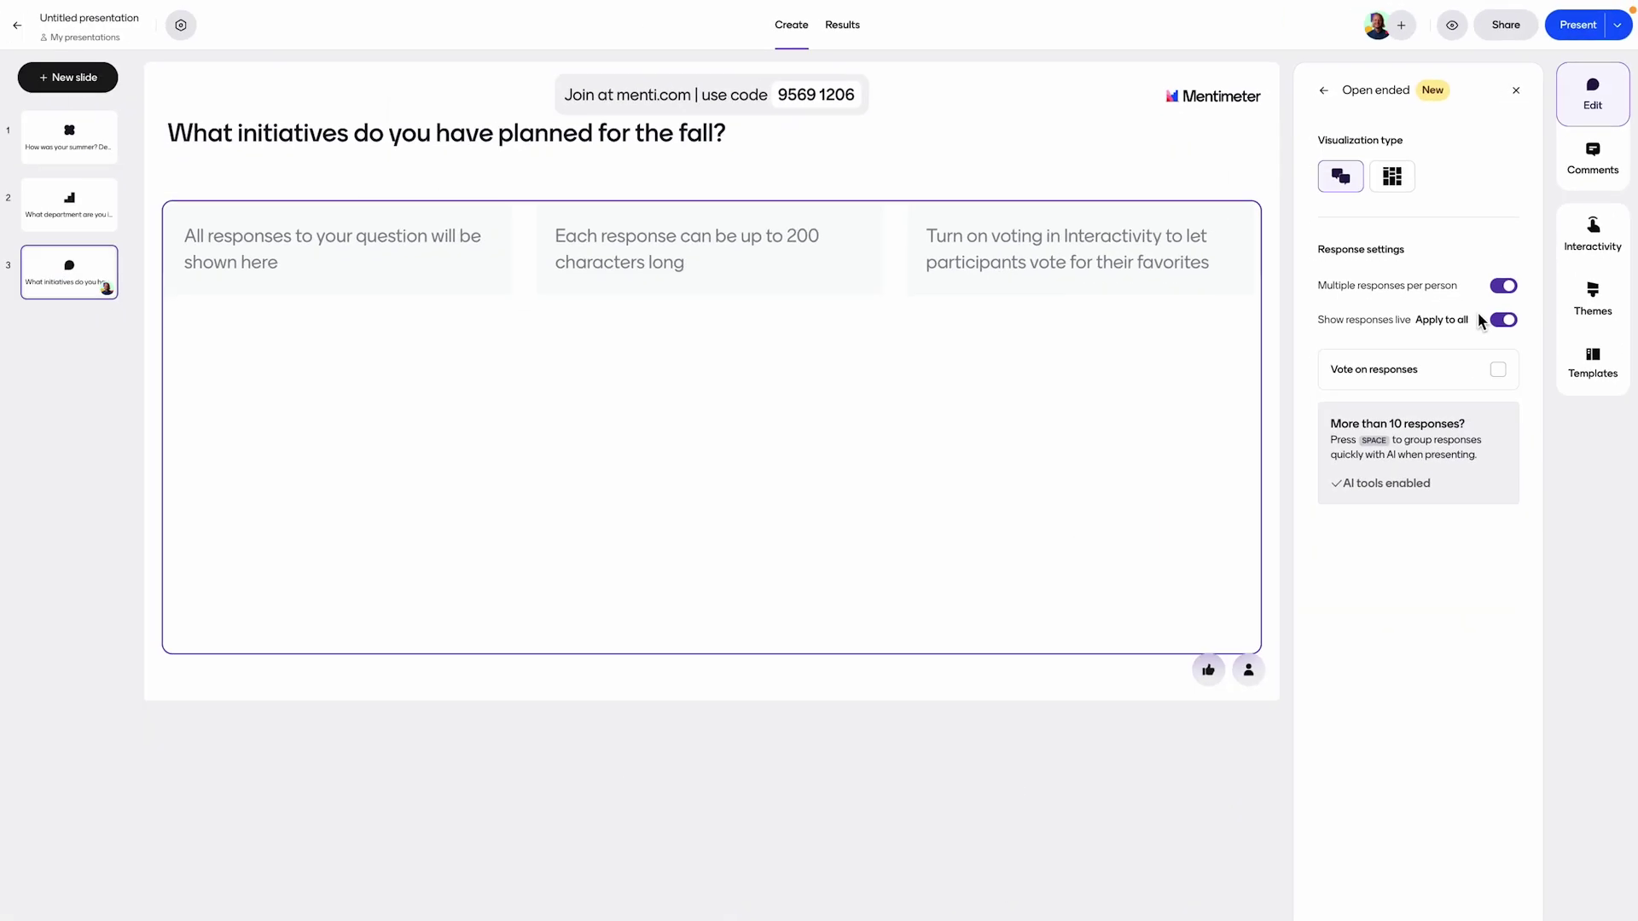
{"action": "left_click", "coordinate": [94, 211]}
{"action": "left_click", "coordinate": [91, 147]}
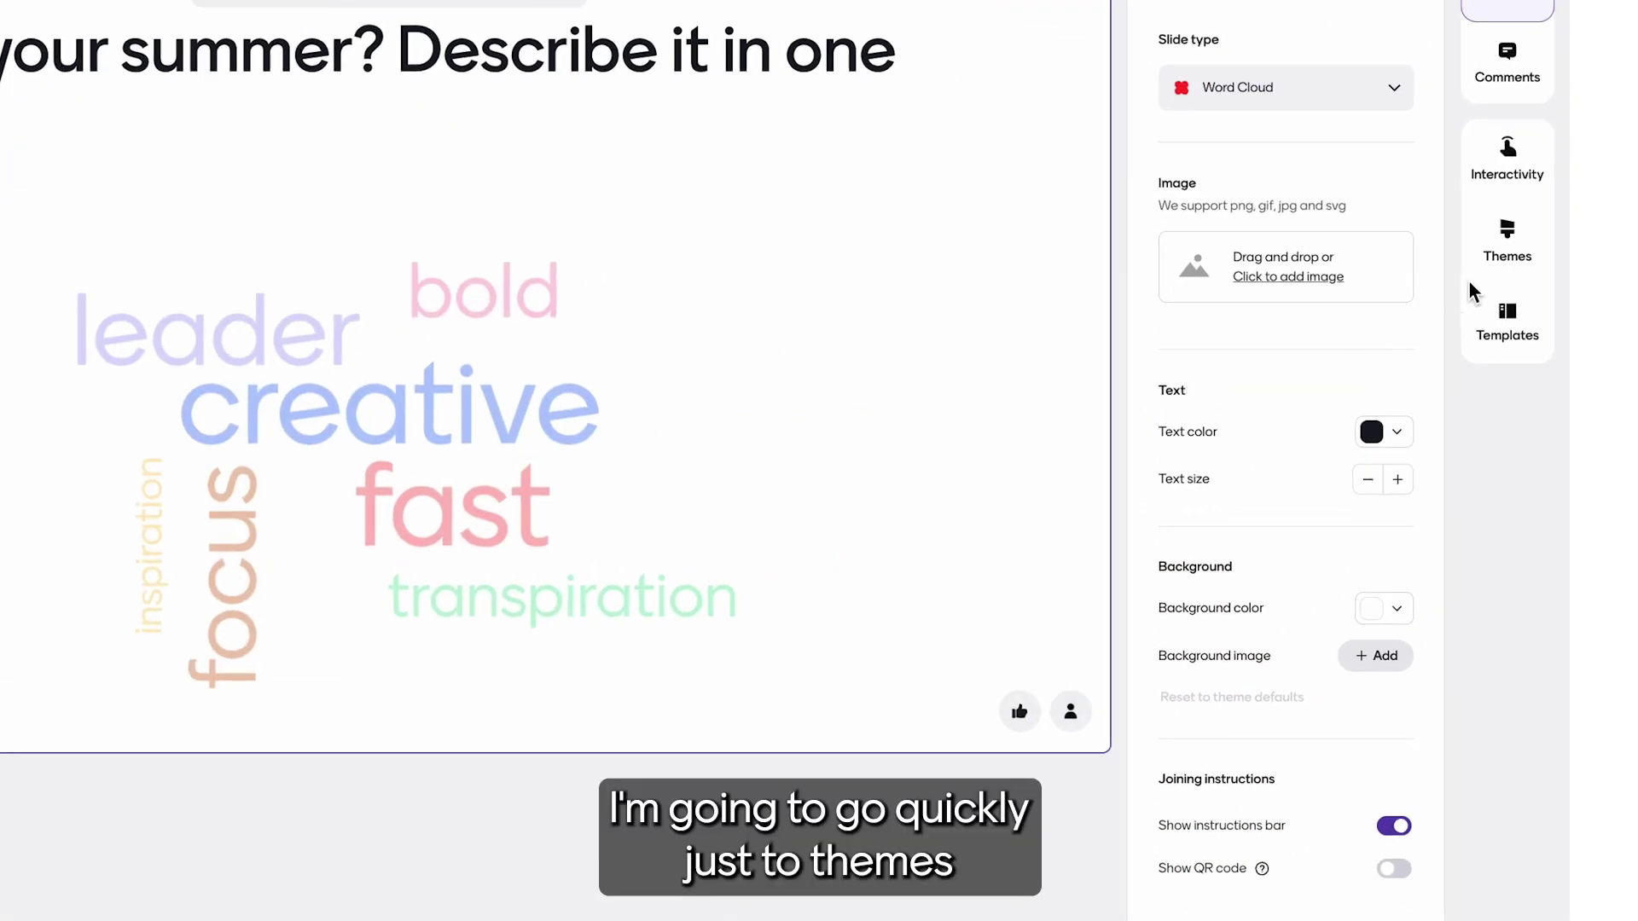
Step: Apply the blue default theme with a lighter diagonal band and white text
{"action": "left_click", "coordinate": [1503, 238]}
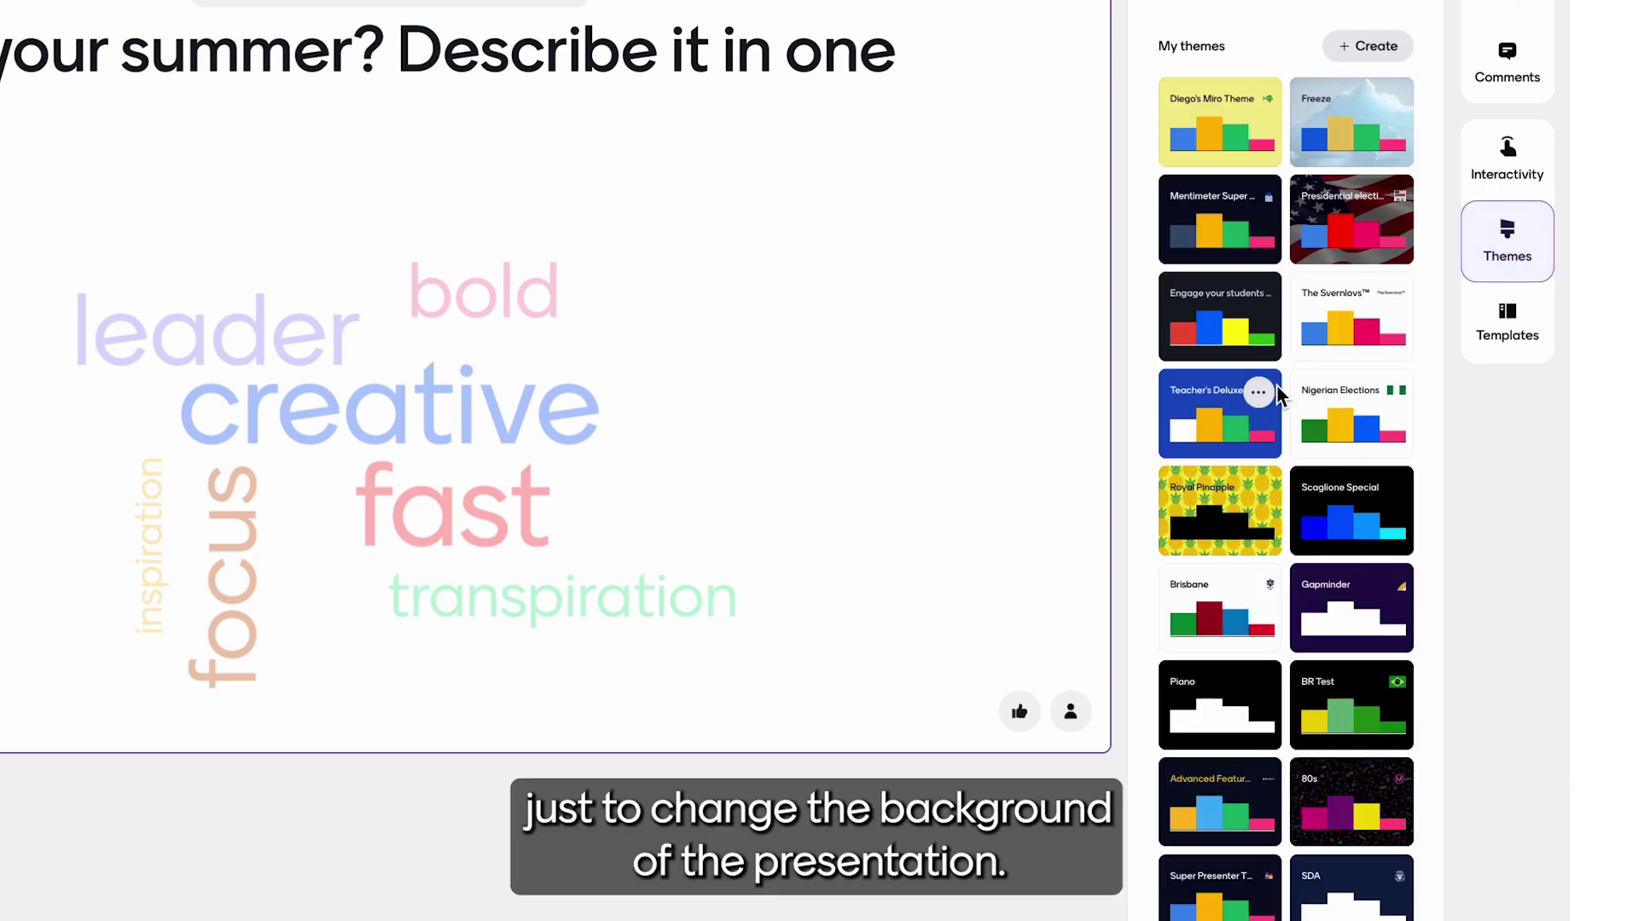
{"action": "scroll", "coordinate": [1276, 391], "scroll_direction": "down", "scroll_amount": 15}
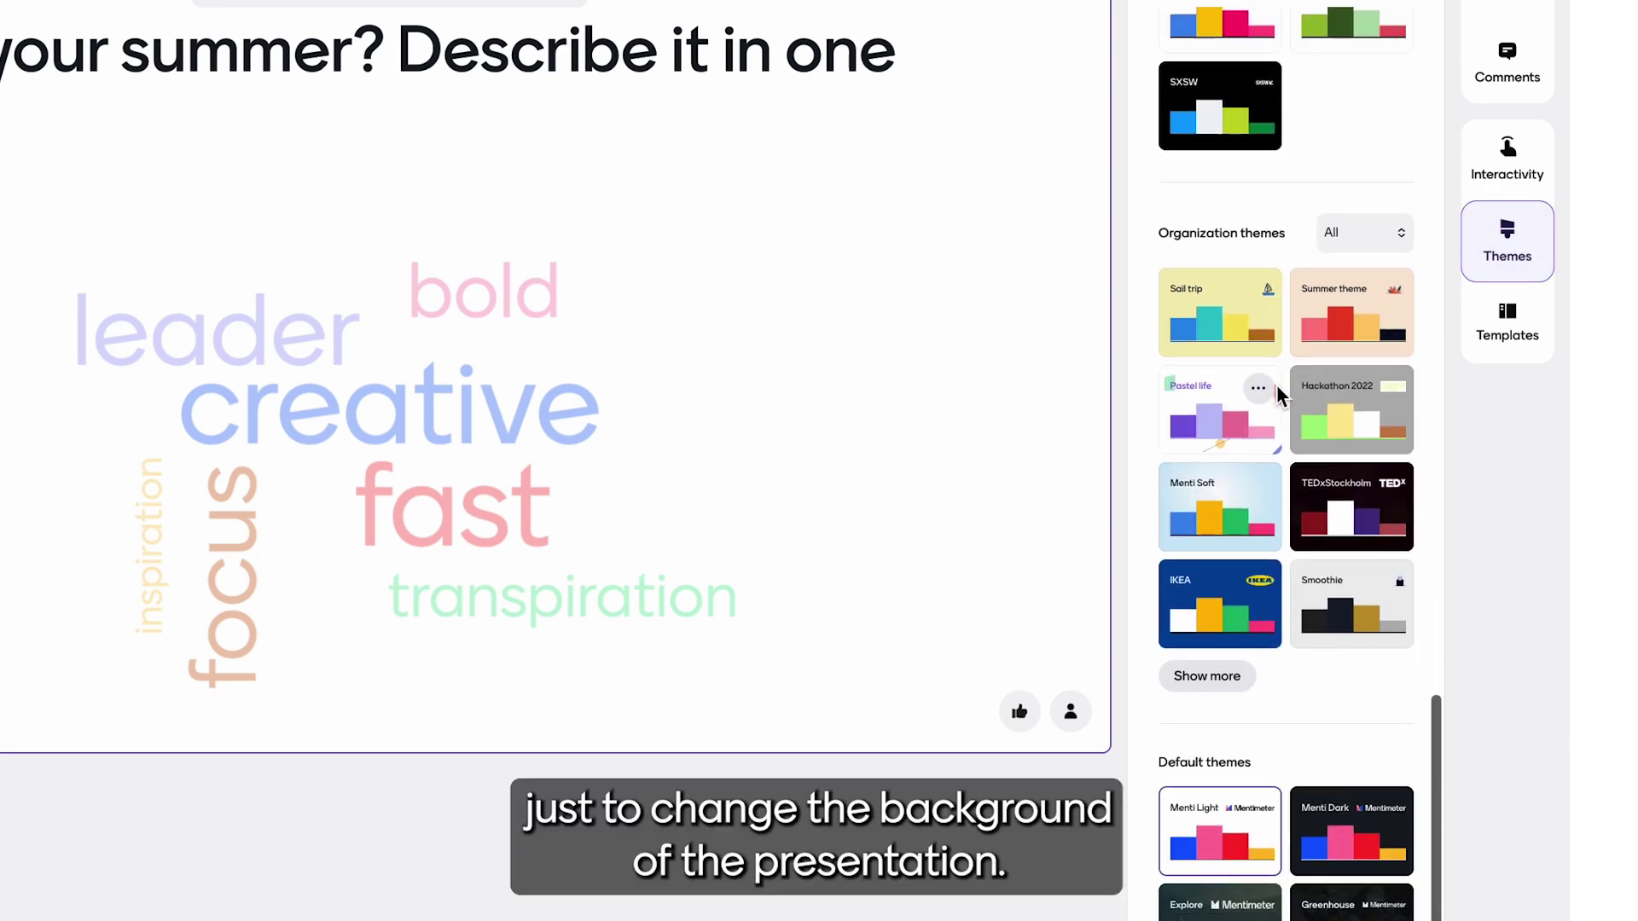
{"action": "scroll", "coordinate": [1276, 393], "scroll_direction": "down", "scroll_amount": 4}
{"action": "left_click", "coordinate": [1305, 832]}
{"action": "left_click", "coordinate": [1318, 896]}
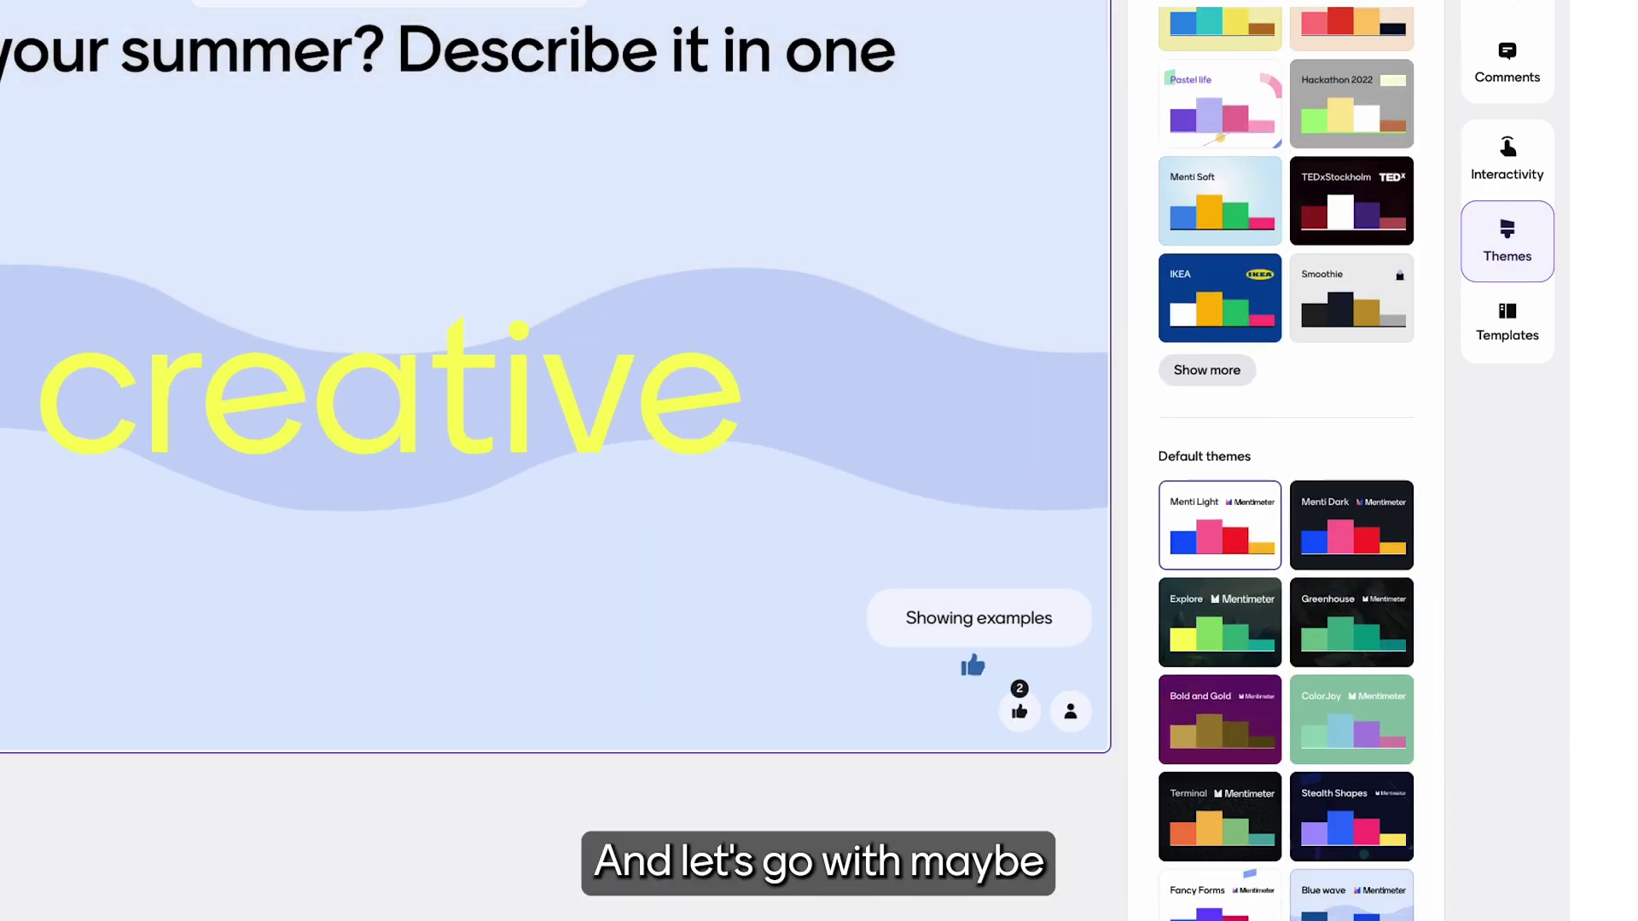
{"action": "scroll", "coordinate": [1344, 853], "scroll_direction": "down", "scroll_amount": 2}
{"action": "left_click", "coordinate": [1343, 905]}
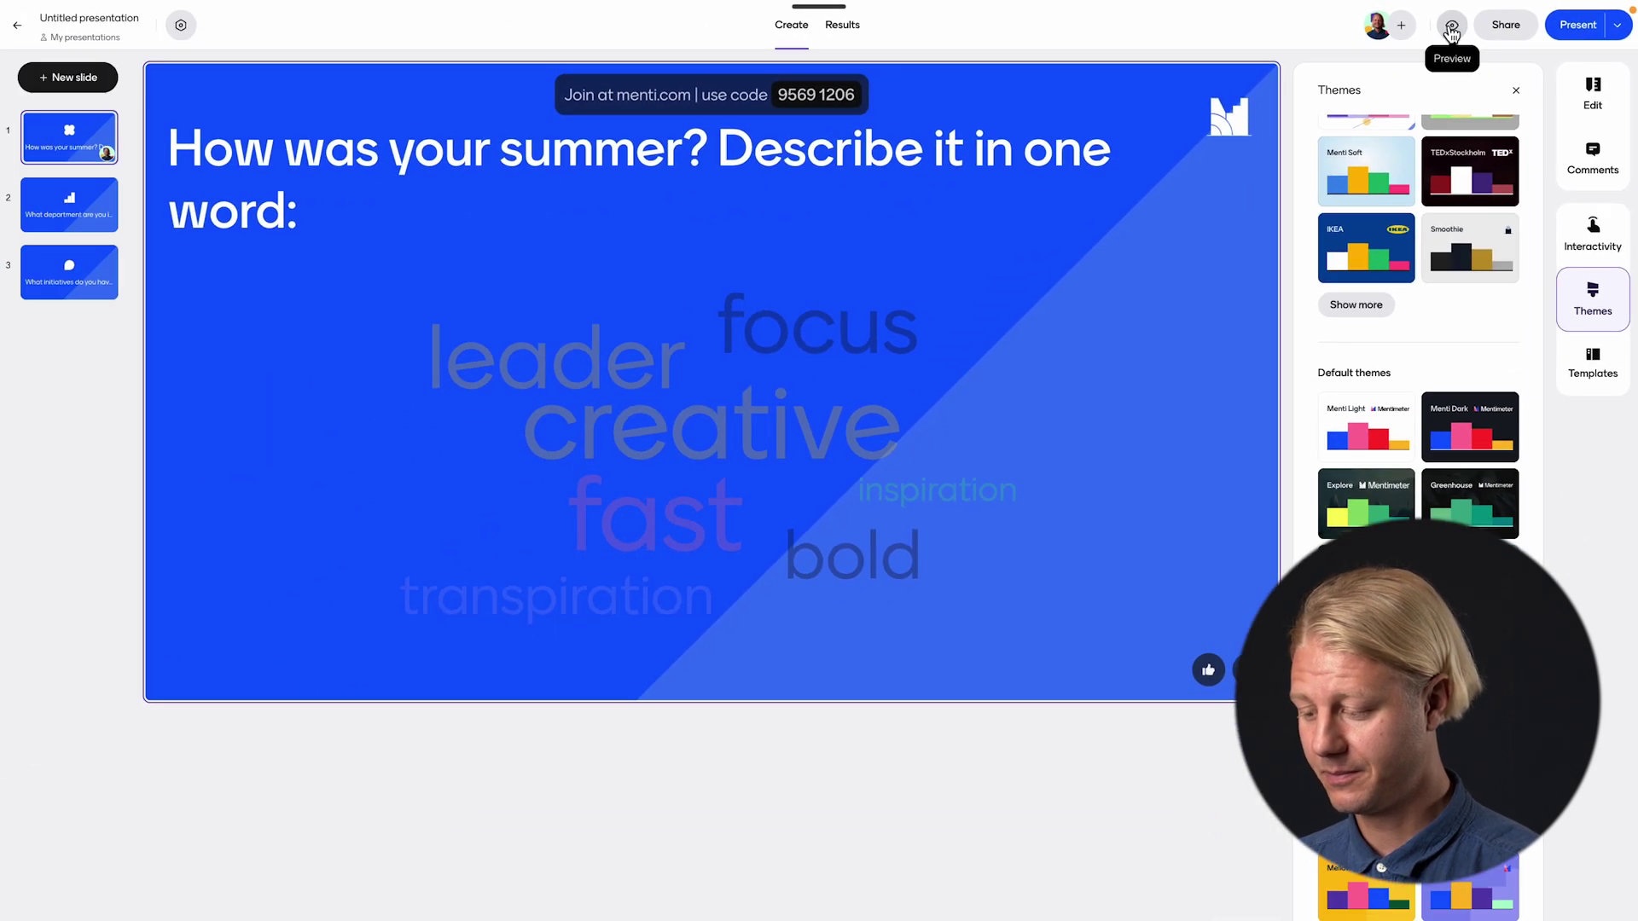
Step: Preview the presentation, submitting 'fun' as a test word and showing test responses on the department poll
{"action": "left_click", "coordinate": [1451, 30]}
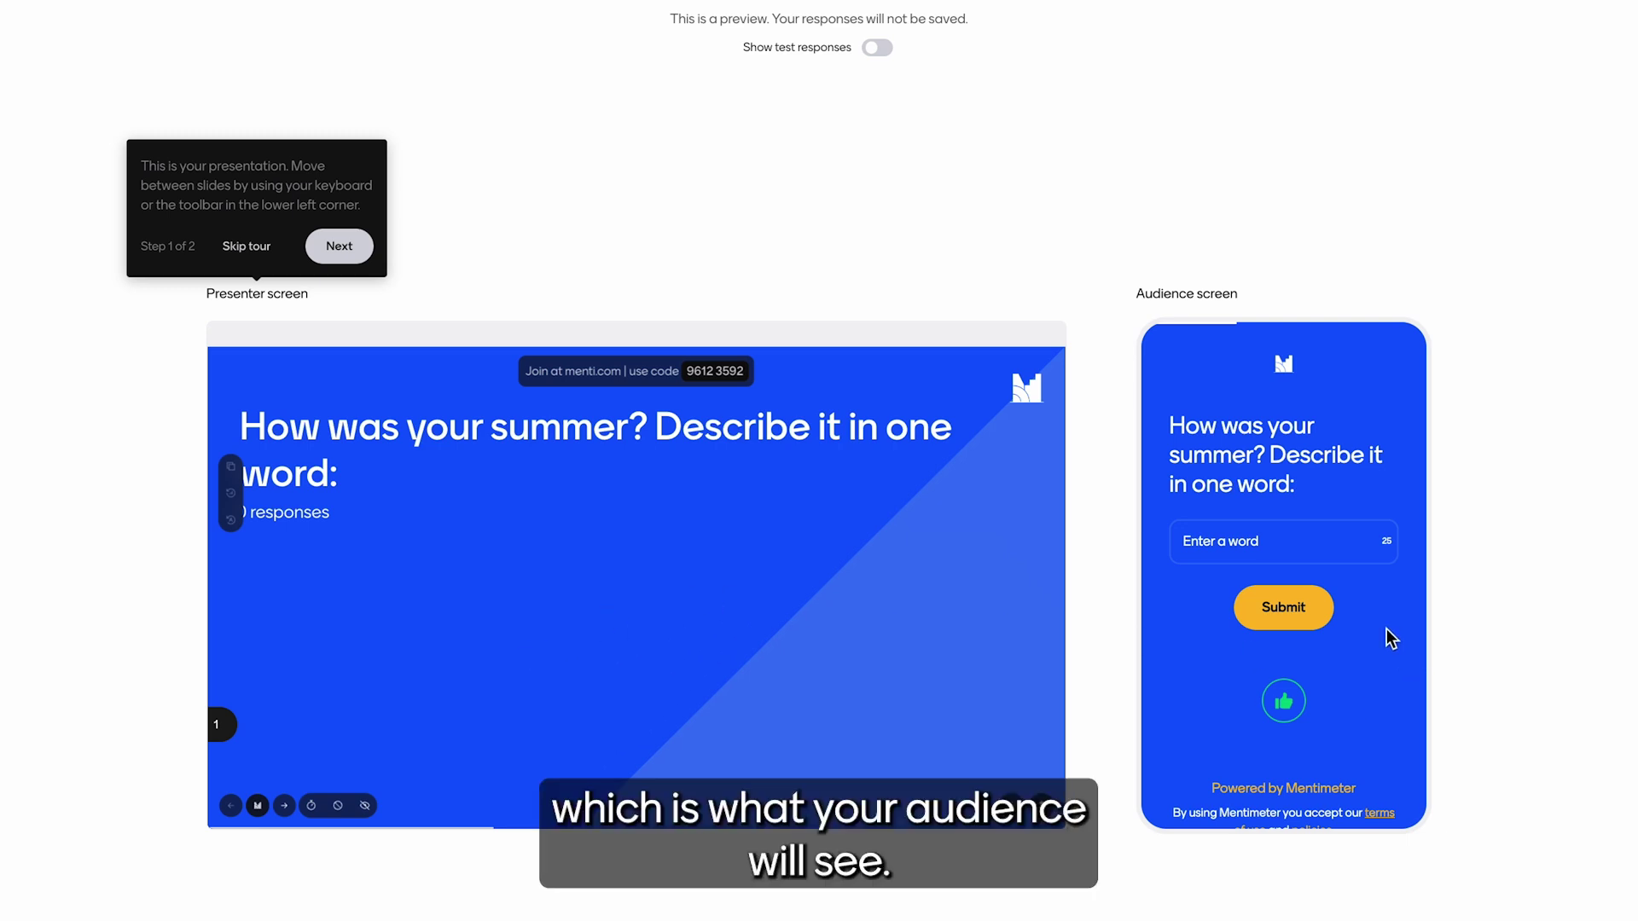
{"action": "left_click", "coordinate": [1326, 545]}
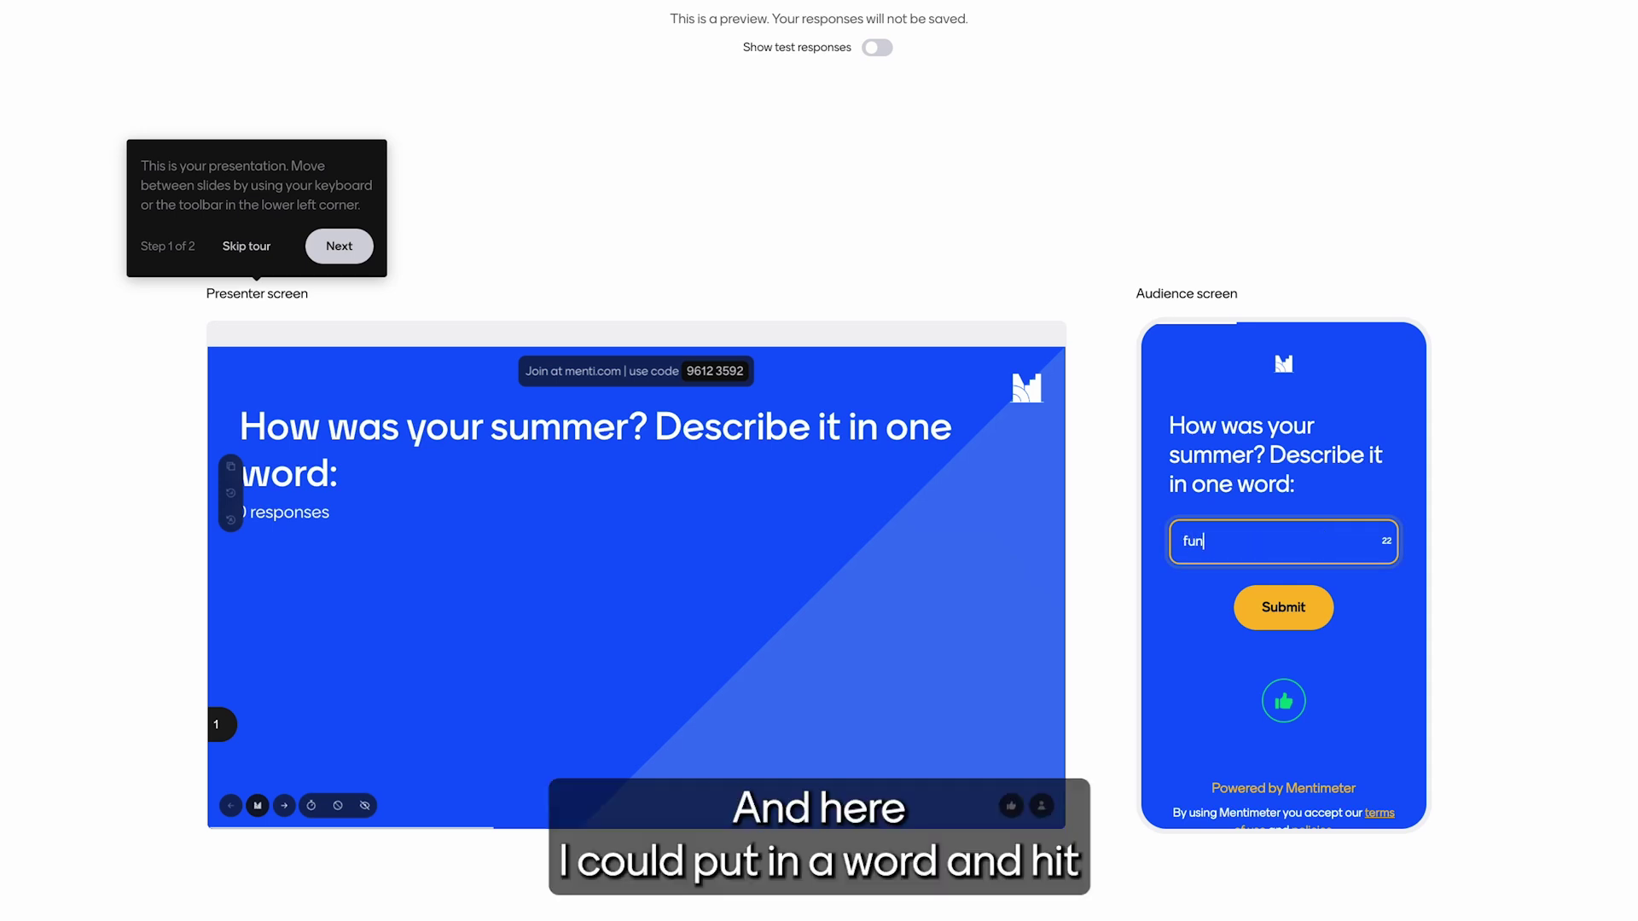
{"action": "left_click", "coordinate": [1307, 614]}
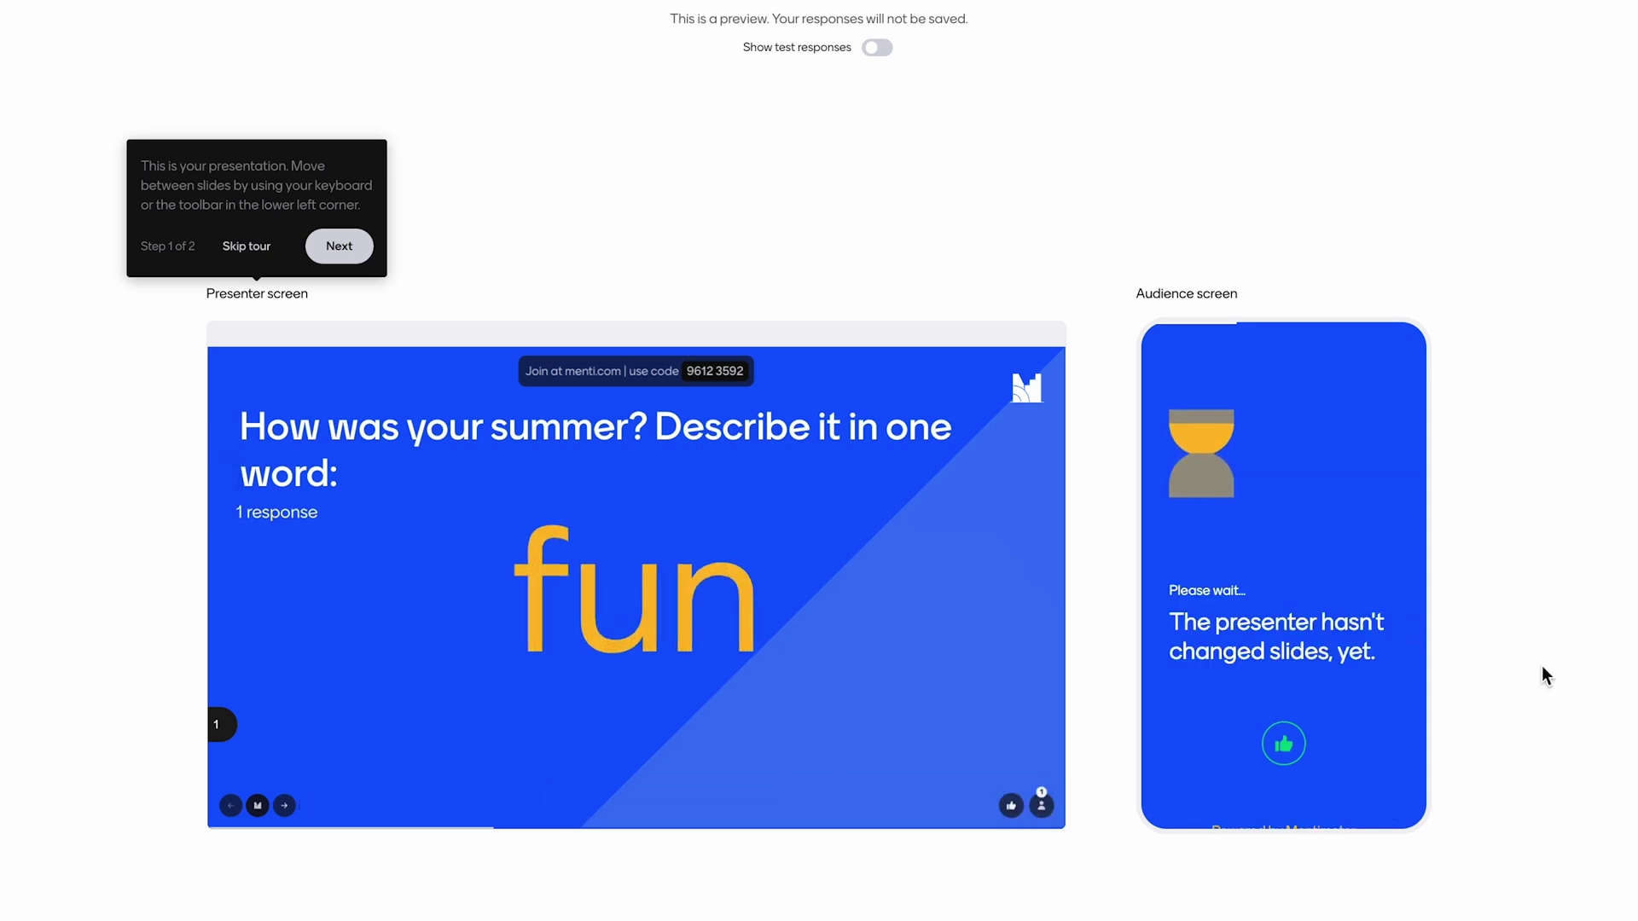
{"action": "key", "text": "Right"}
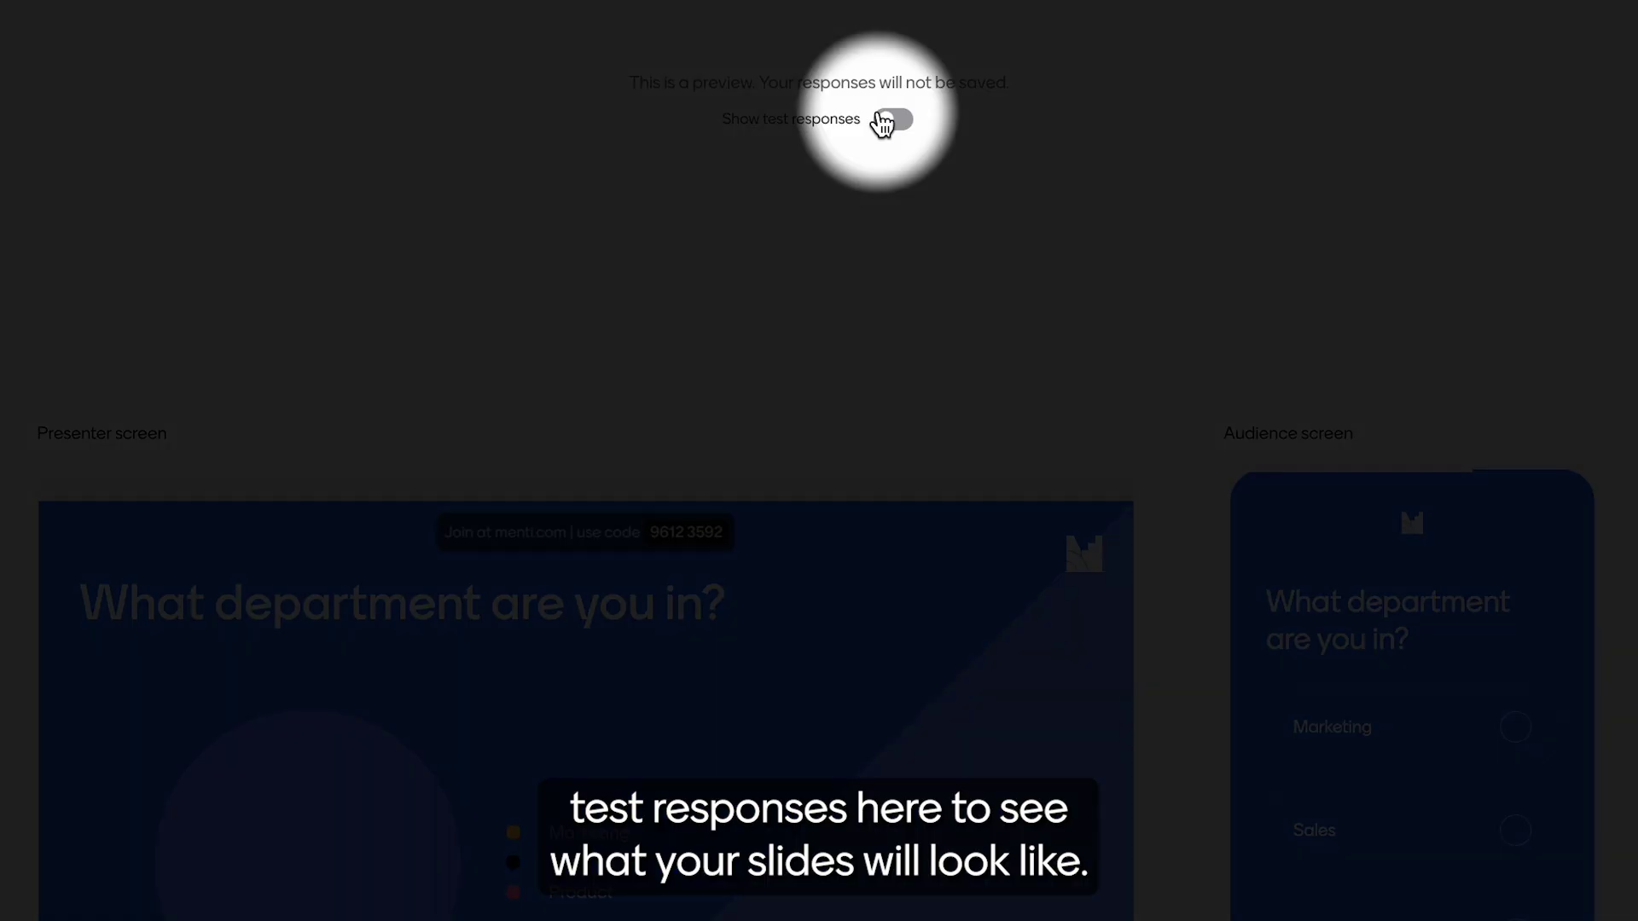
{"action": "left_click", "coordinate": [883, 120]}
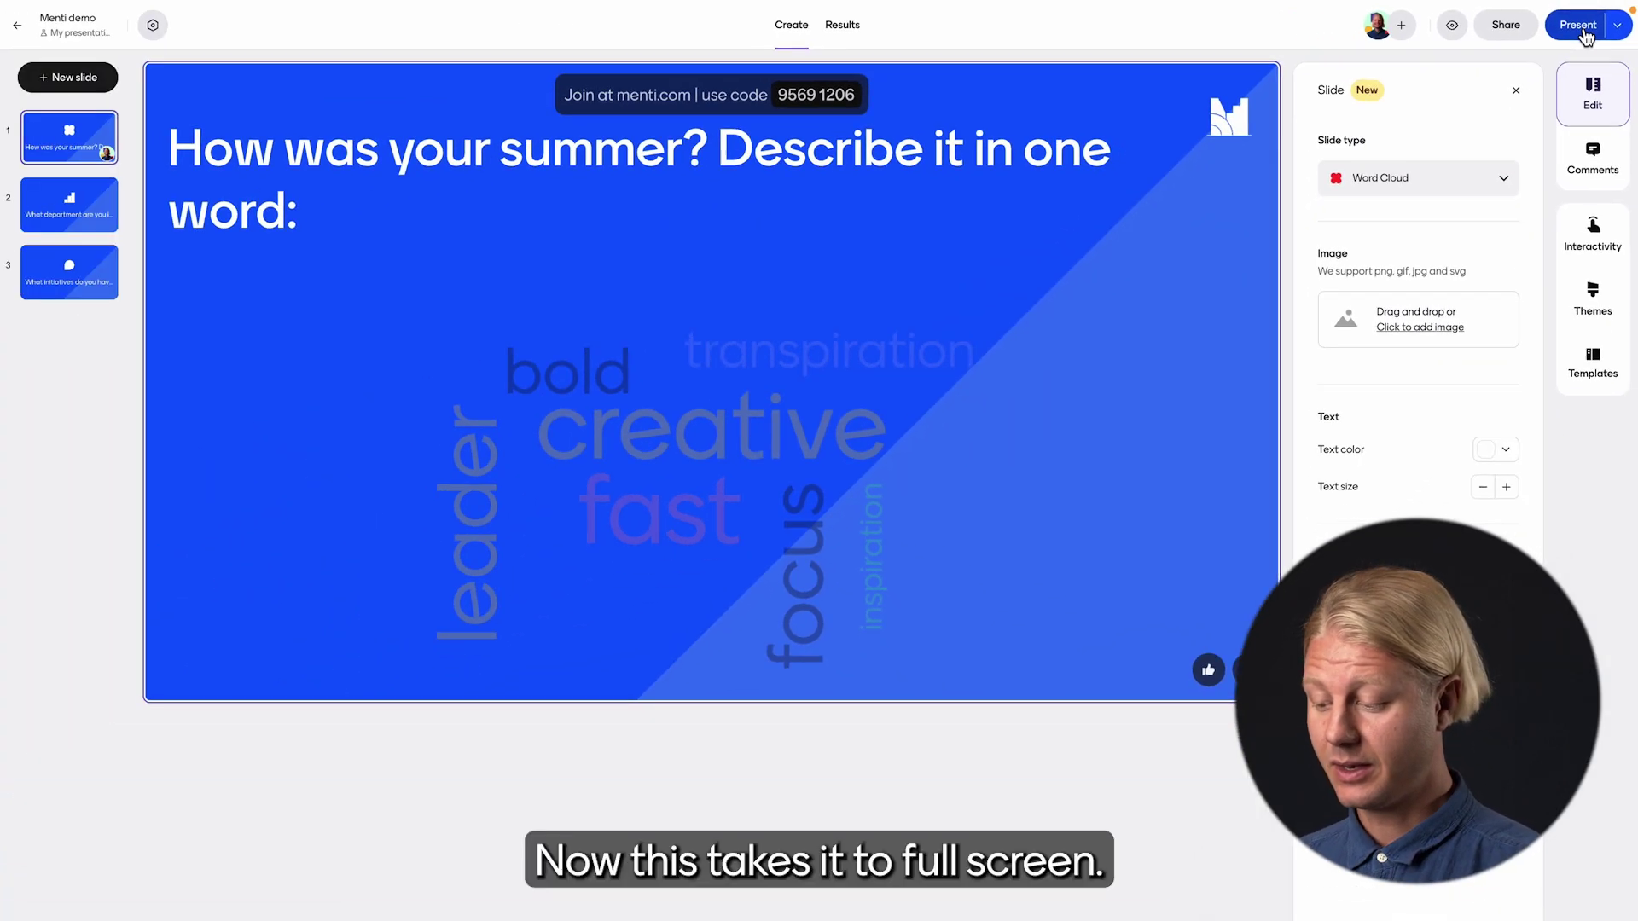
Step: Present the summer question full screen with the join QR code displayed
{"action": "left_click", "coordinate": [1569, 28]}
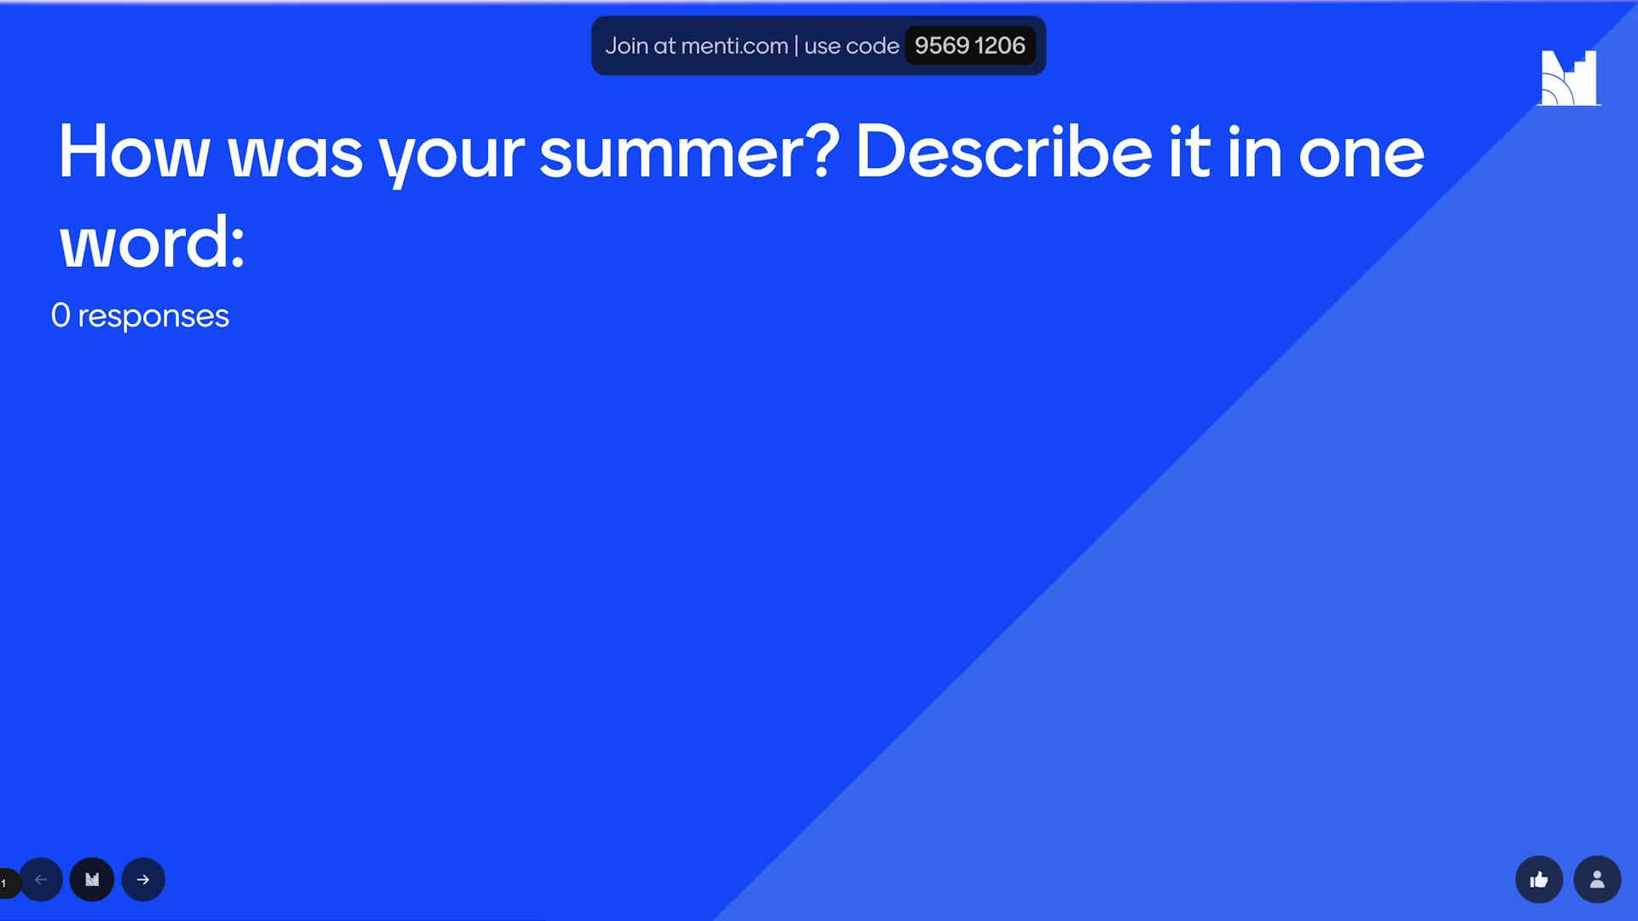
{"action": "key", "text": "i"}
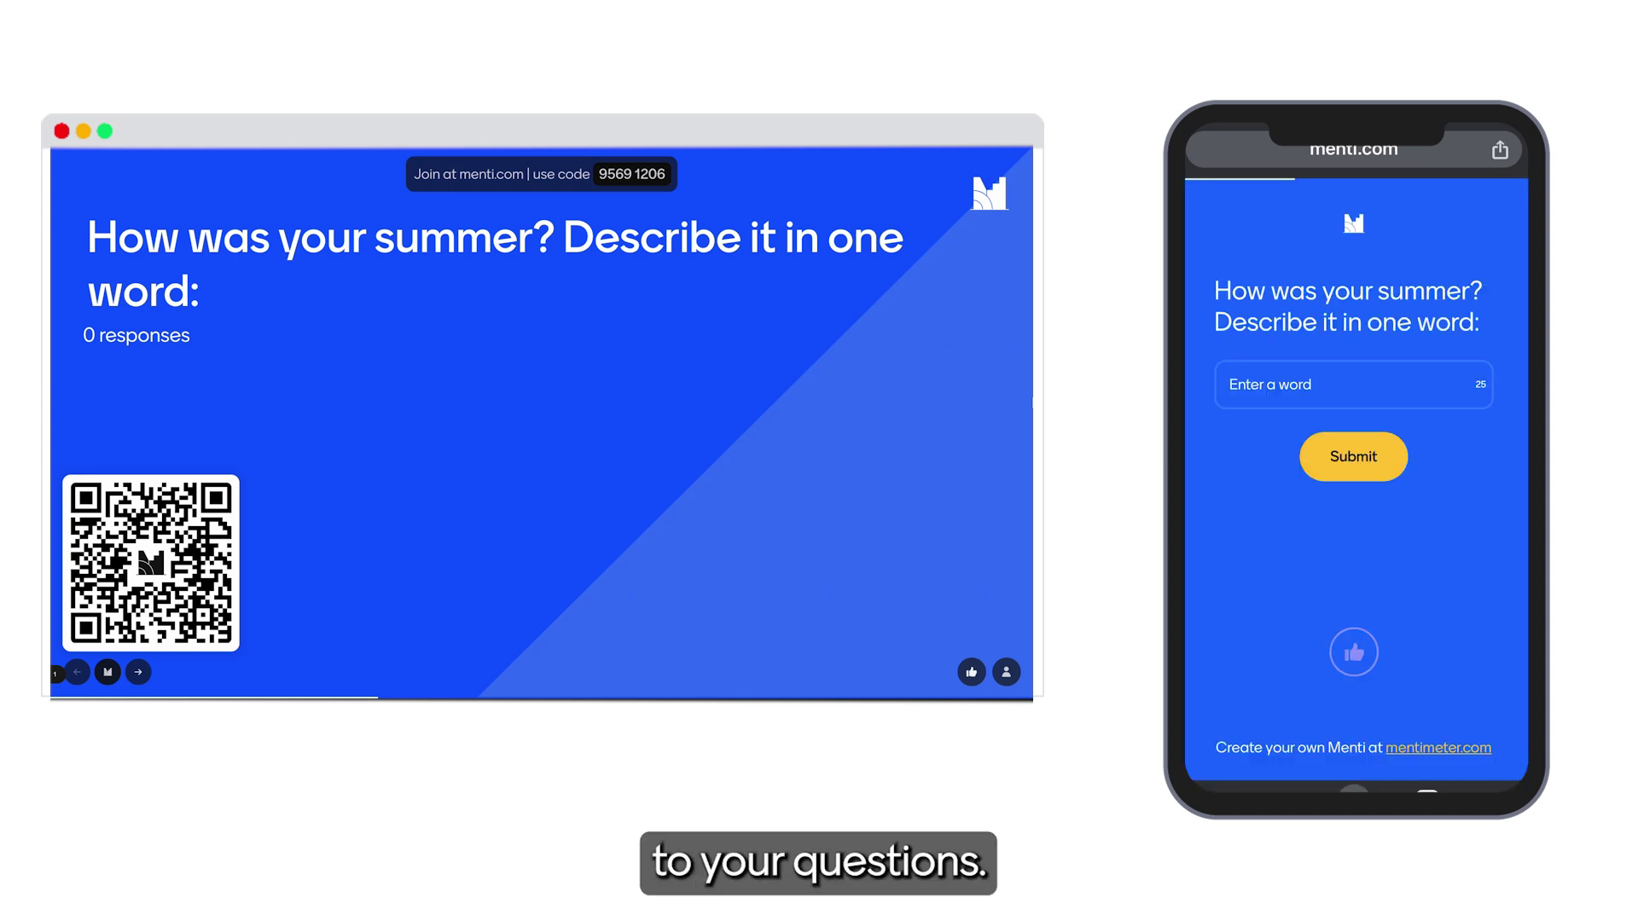
Step: Submit 'Fun' from the phone, advance, and vote Sales on the department question
{"action": "type", "text": "Fun"}
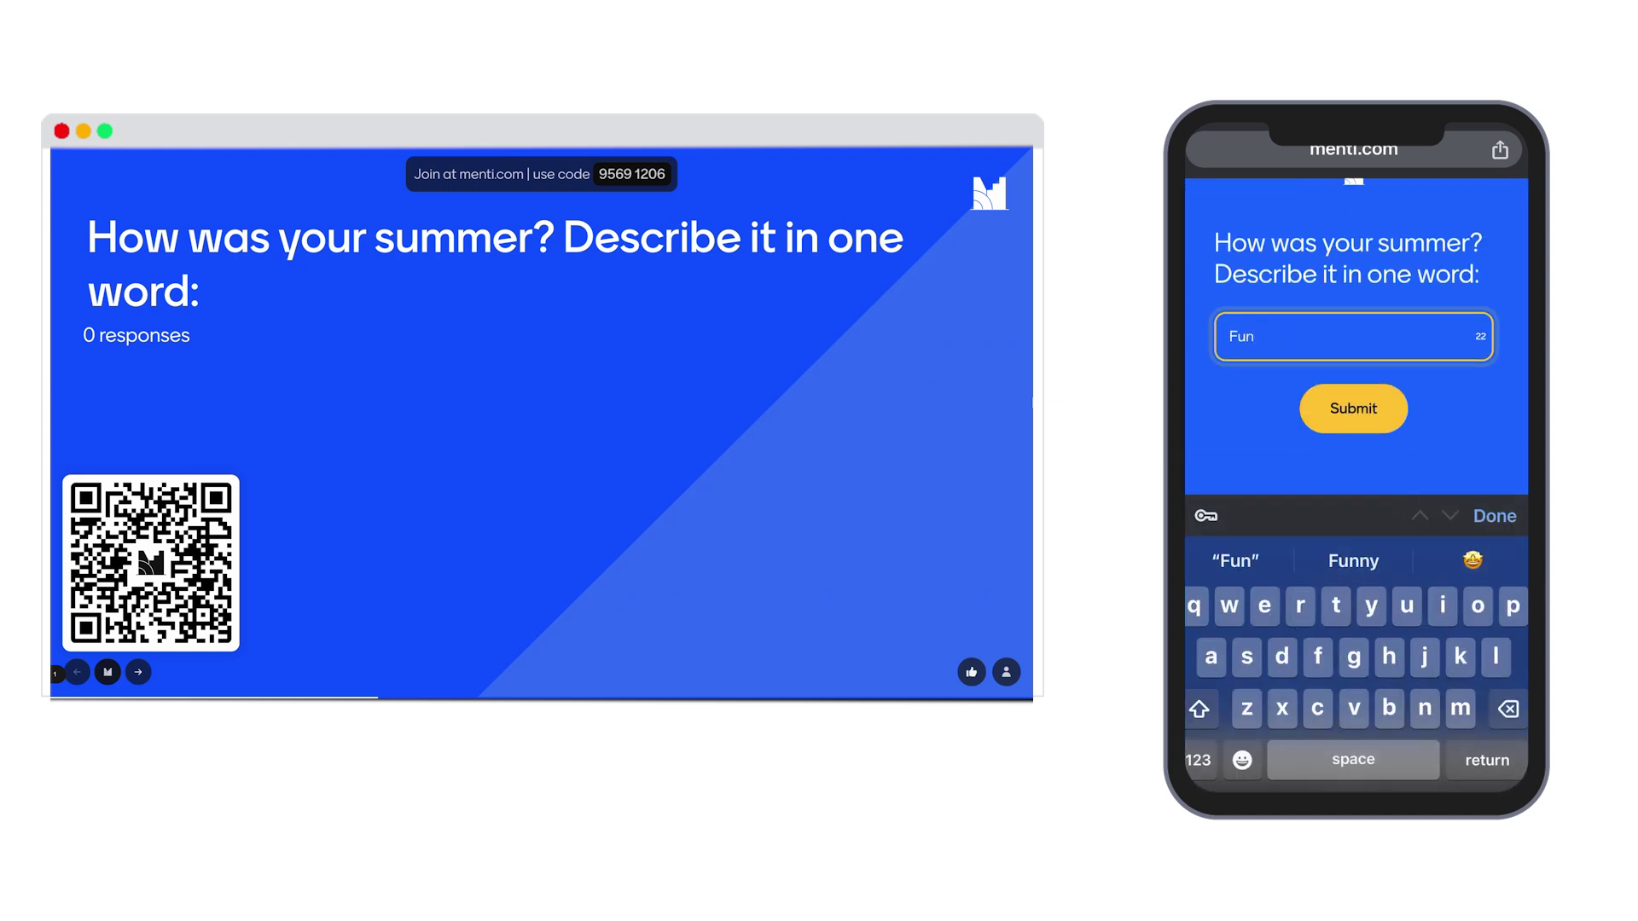
{"action": "key", "text": "Return"}
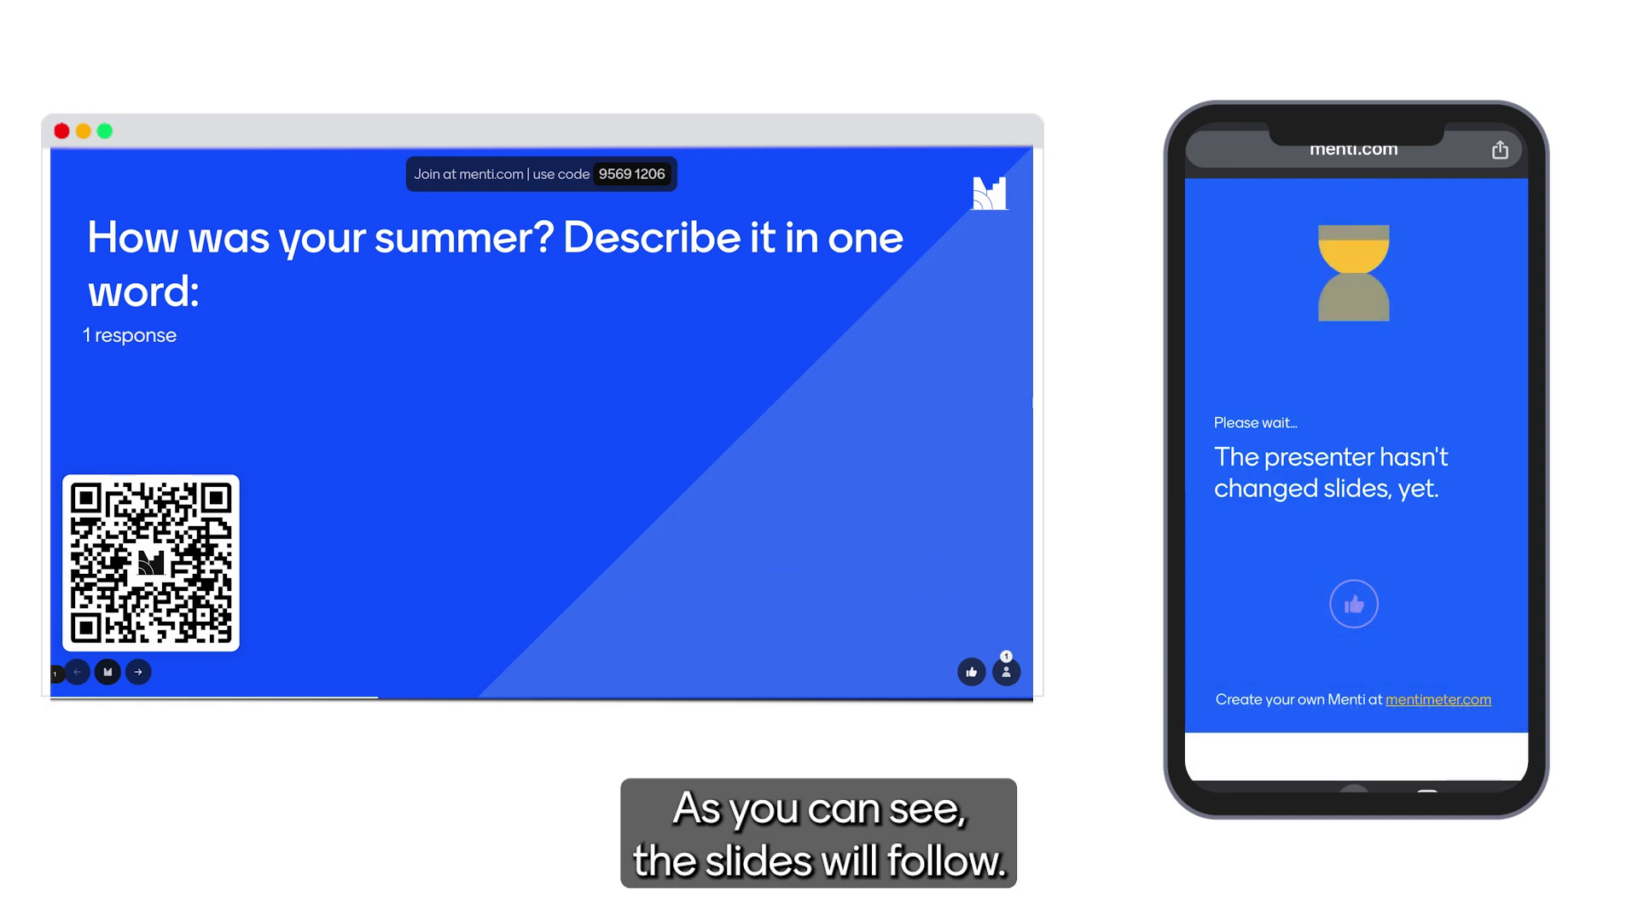
{"action": "key", "text": "Right"}
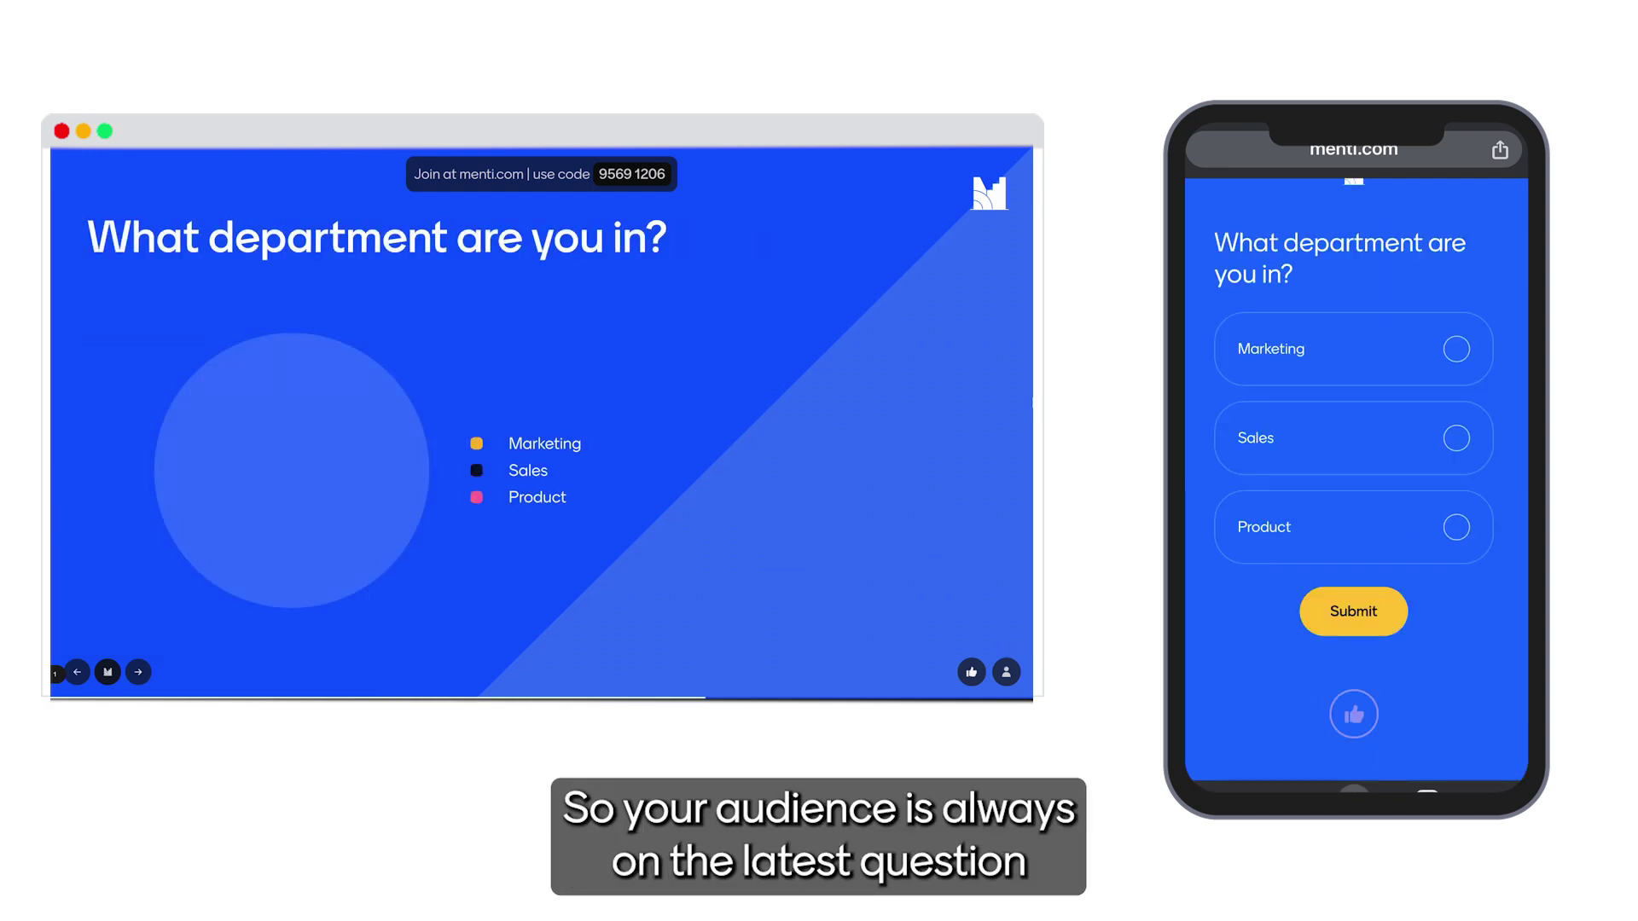
{"action": "left_click", "coordinate": [1353, 438]}
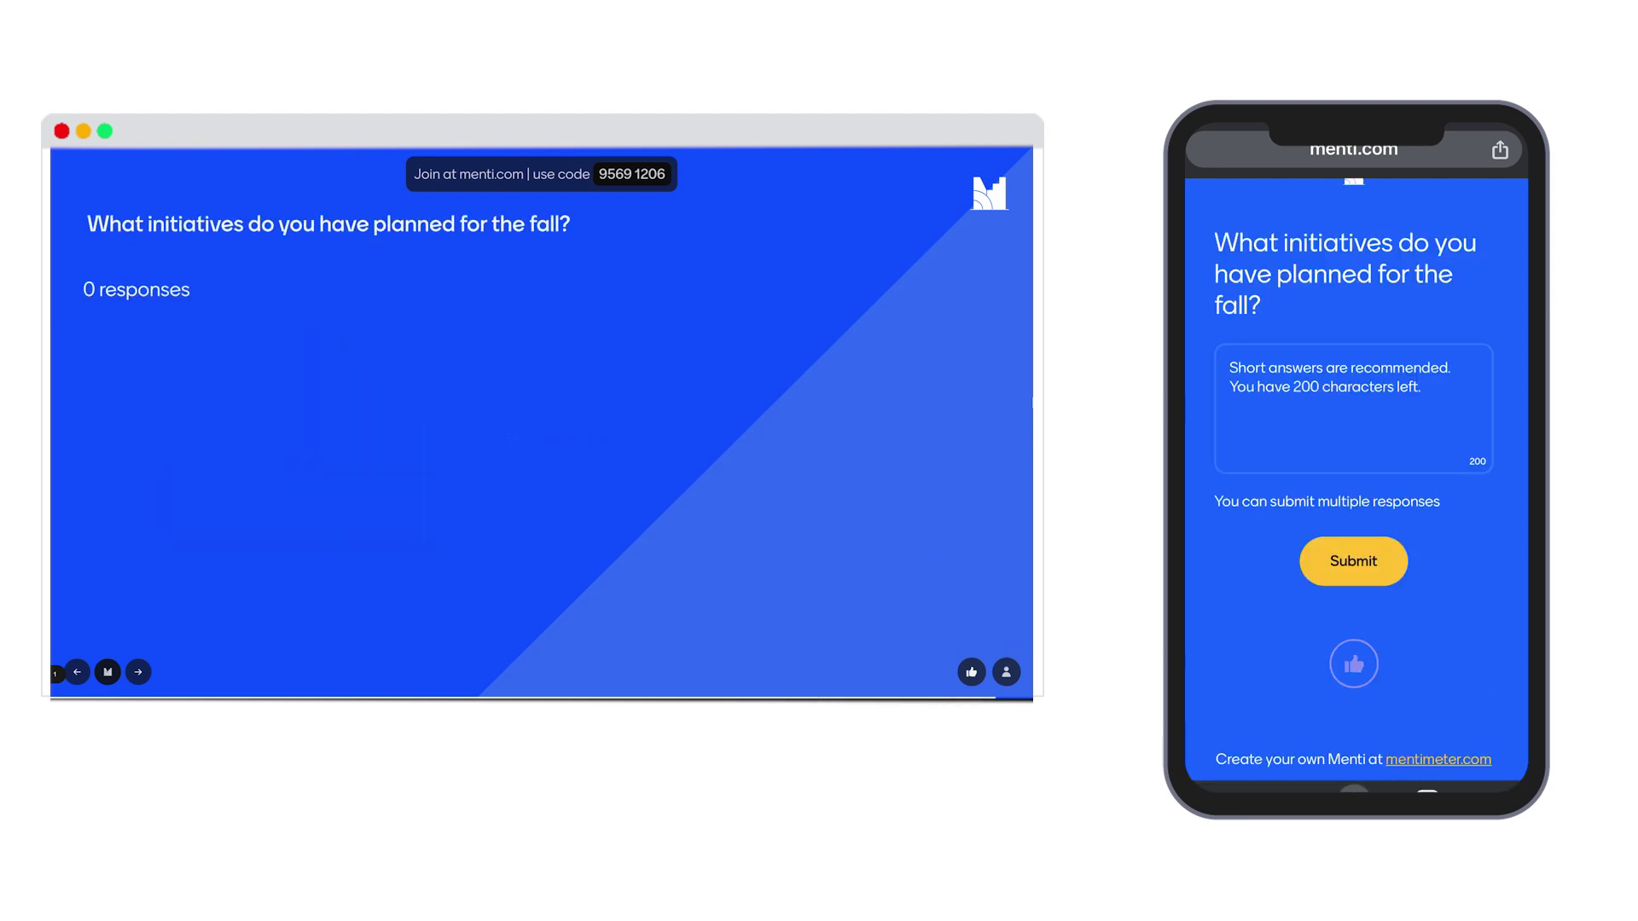
Step: Answer the fall initiatives question with 'Loads' and view the Results summary
{"action": "left_click", "coordinate": [1354, 408]}
{"action": "type", "text": "Loads!"}
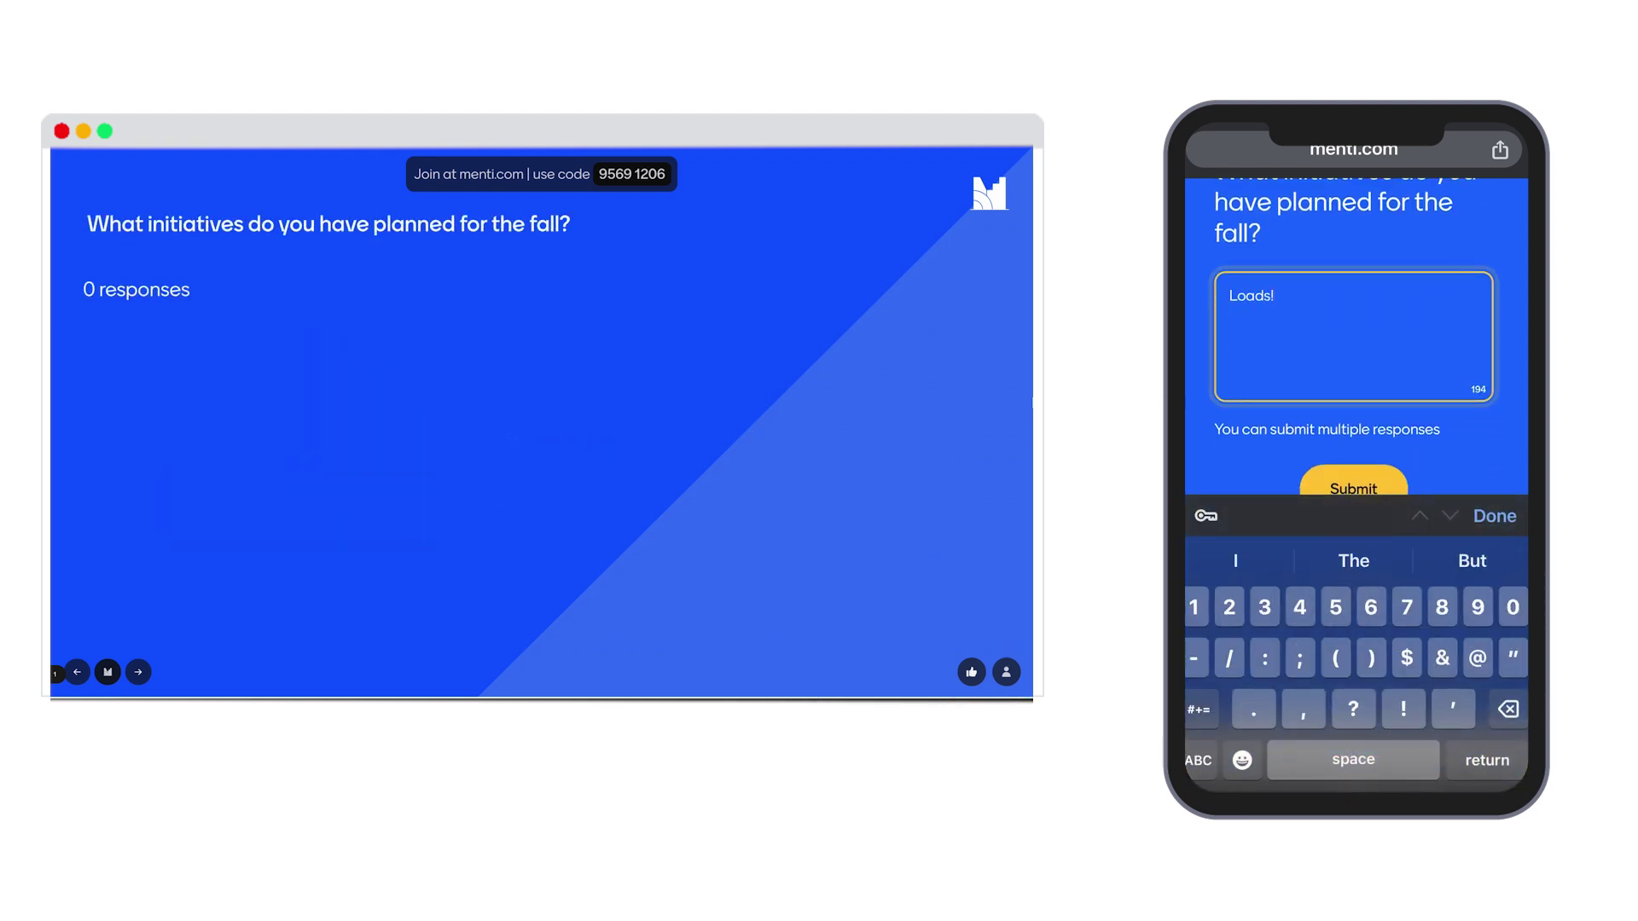
{"action": "left_click", "coordinate": [1353, 482]}
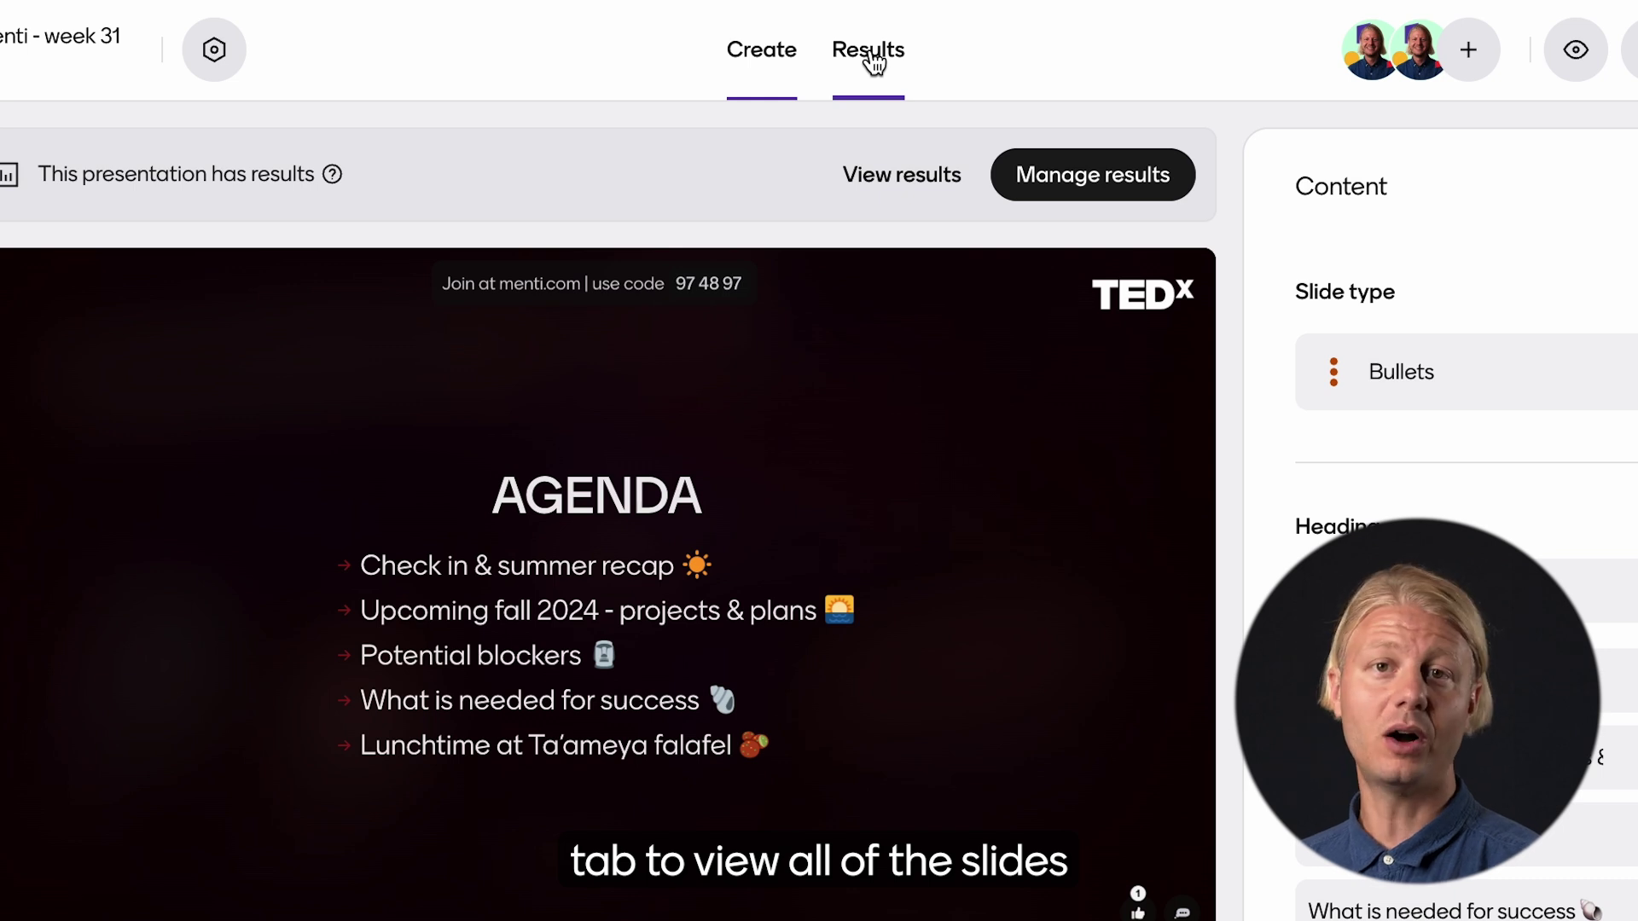
{"action": "left_click", "coordinate": [870, 53]}
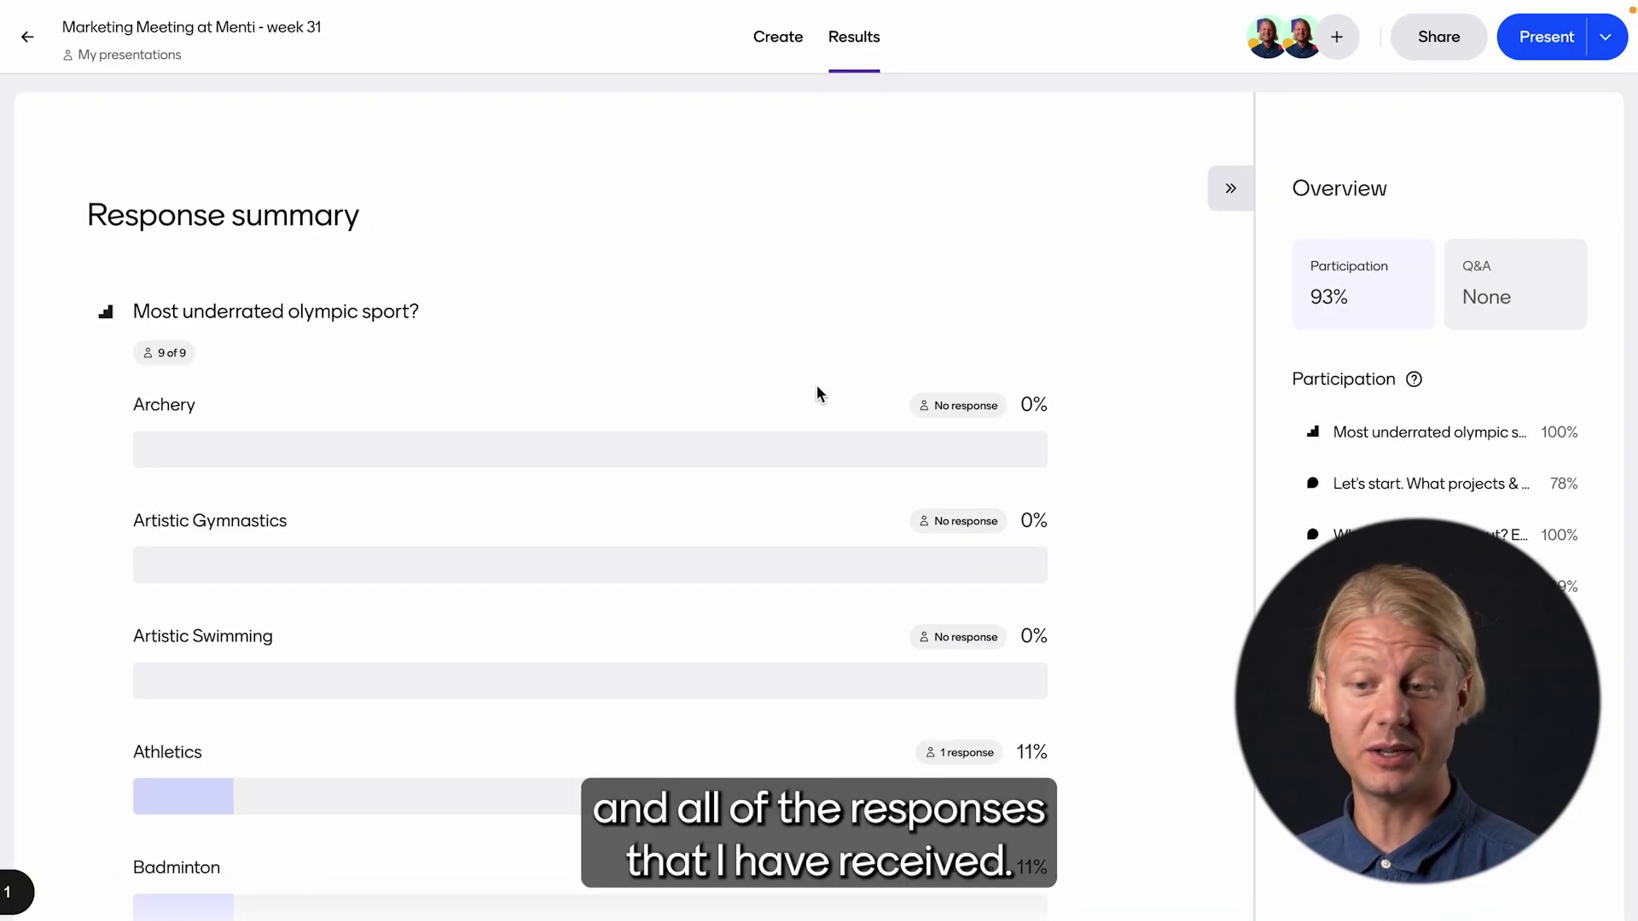